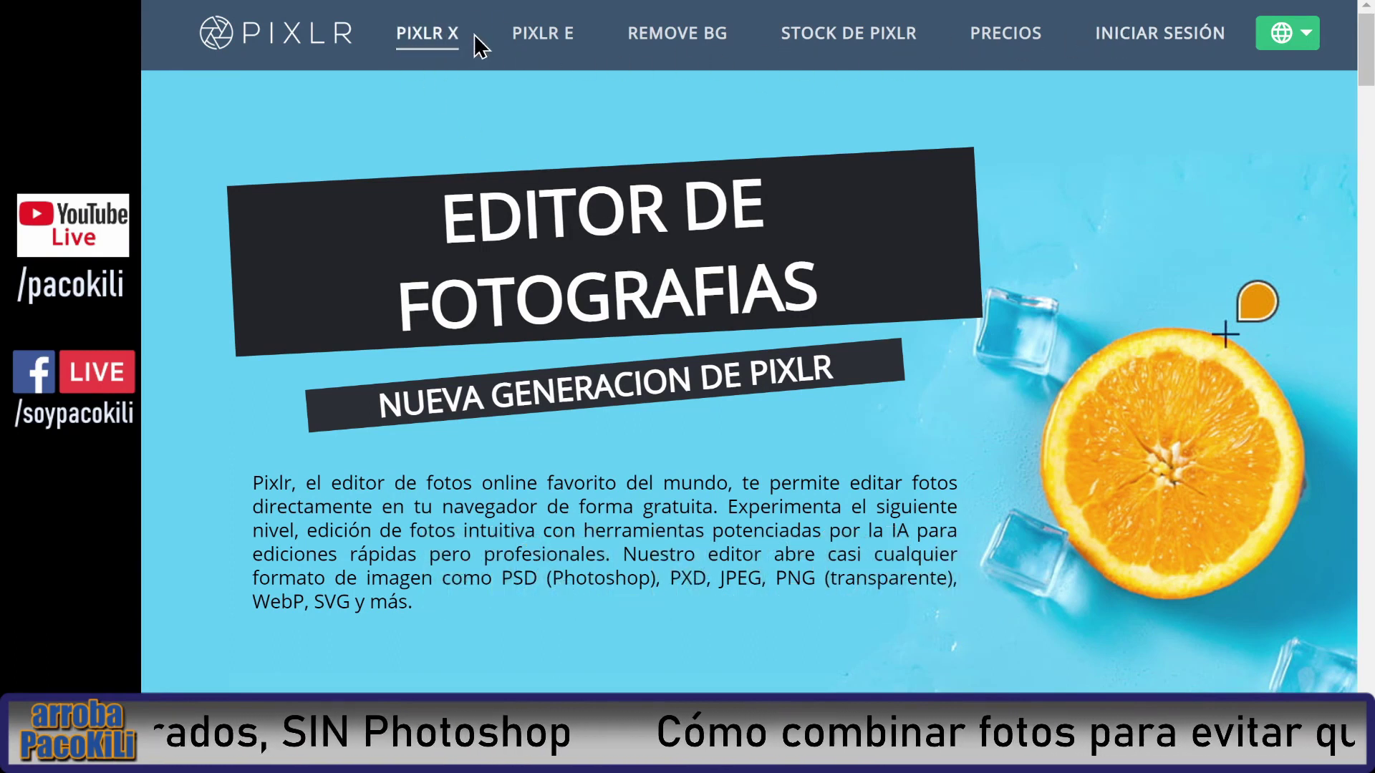
Switch from Pixlr X to the Pixlr E editor with the party photo loaded.
click(542, 48)
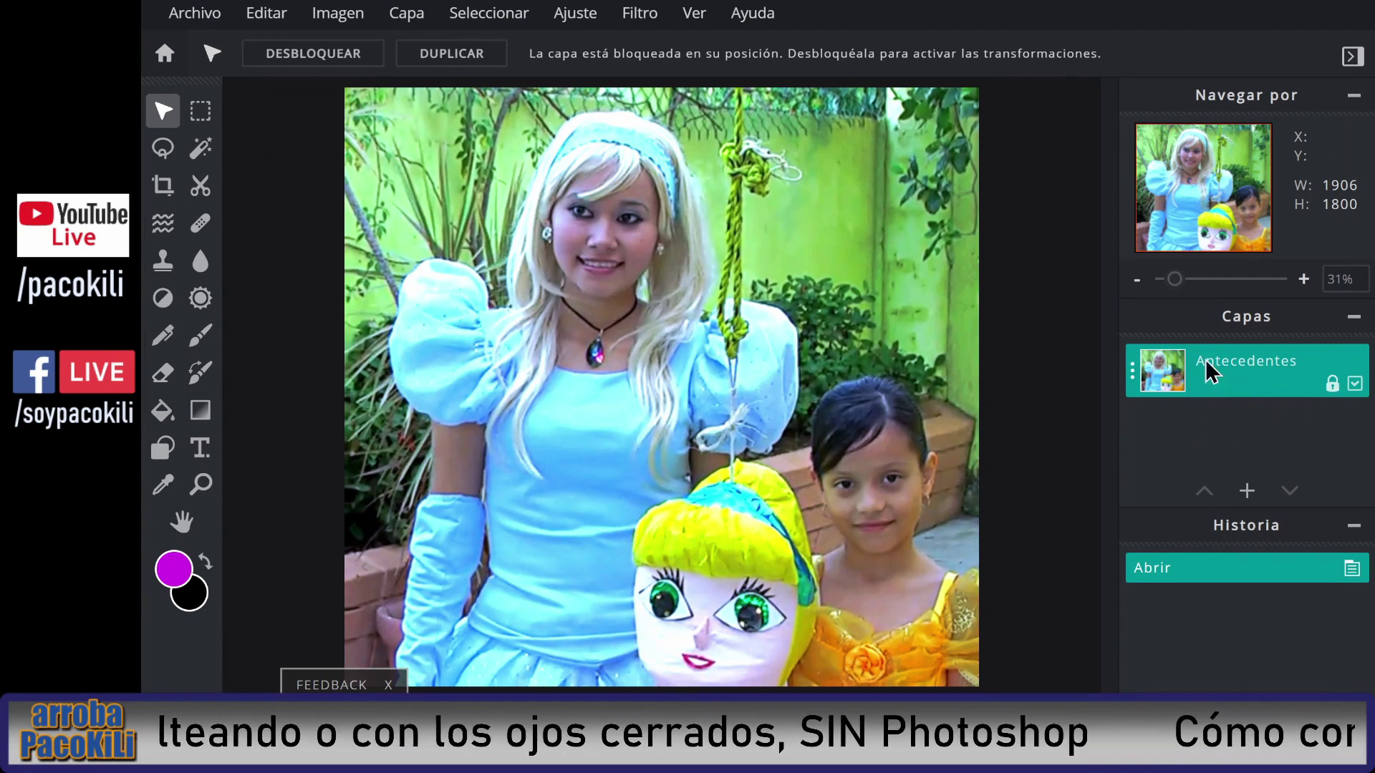
Rename the Antecedentes background layer to 'Final' and begin adding a new layer.
click(1261, 373)
mouse_move(1095, 360)
mouse_down()
mouse_move(1038, 346)
mouse_move(897, 353)
mouse_up()
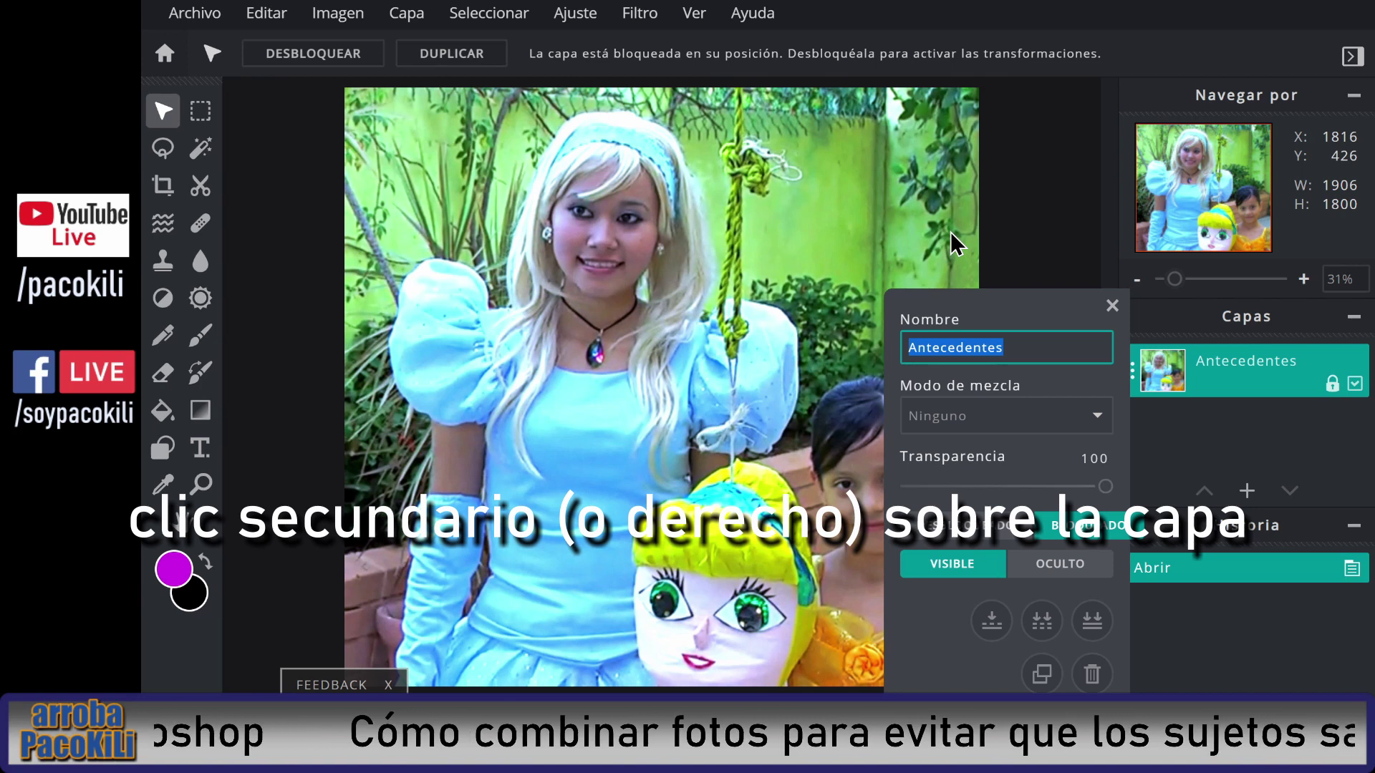
text(Final)
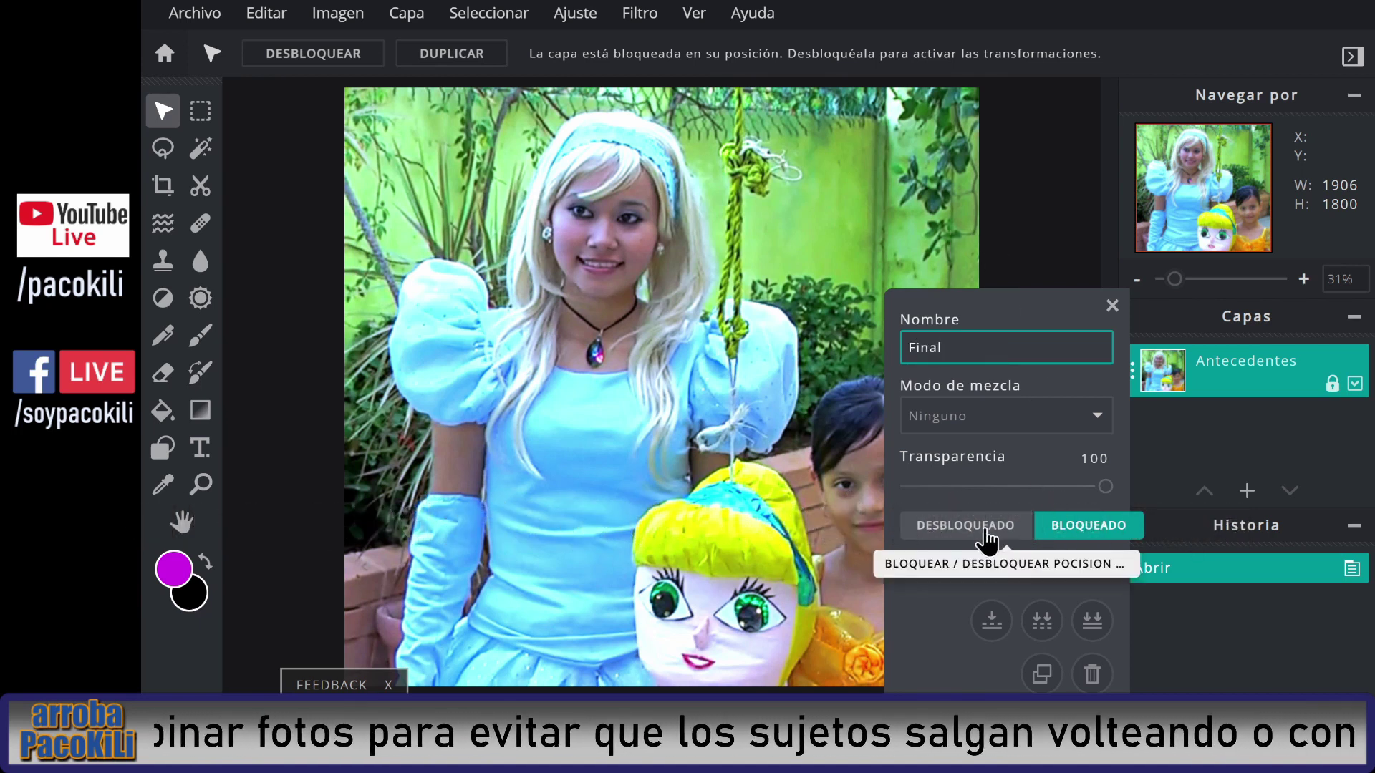
click(1113, 307)
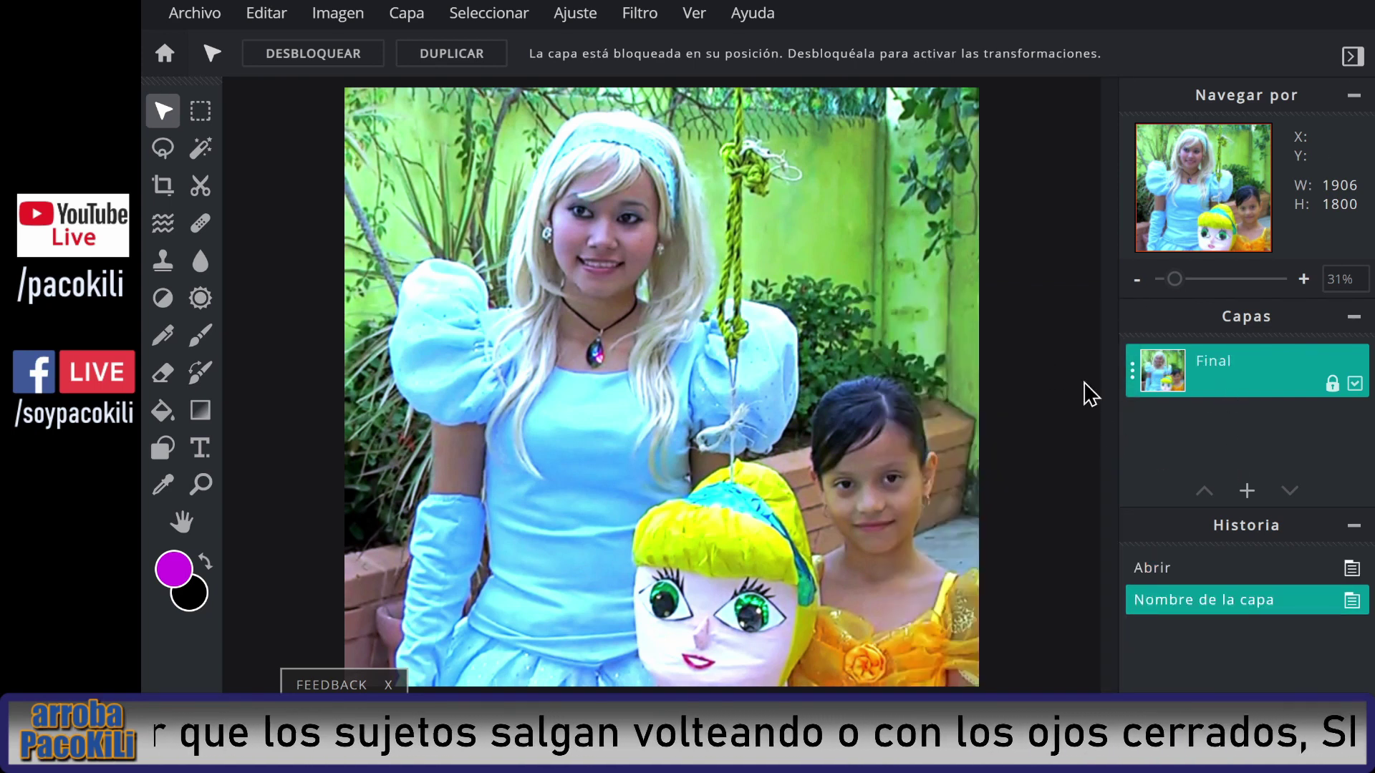
click(1246, 492)
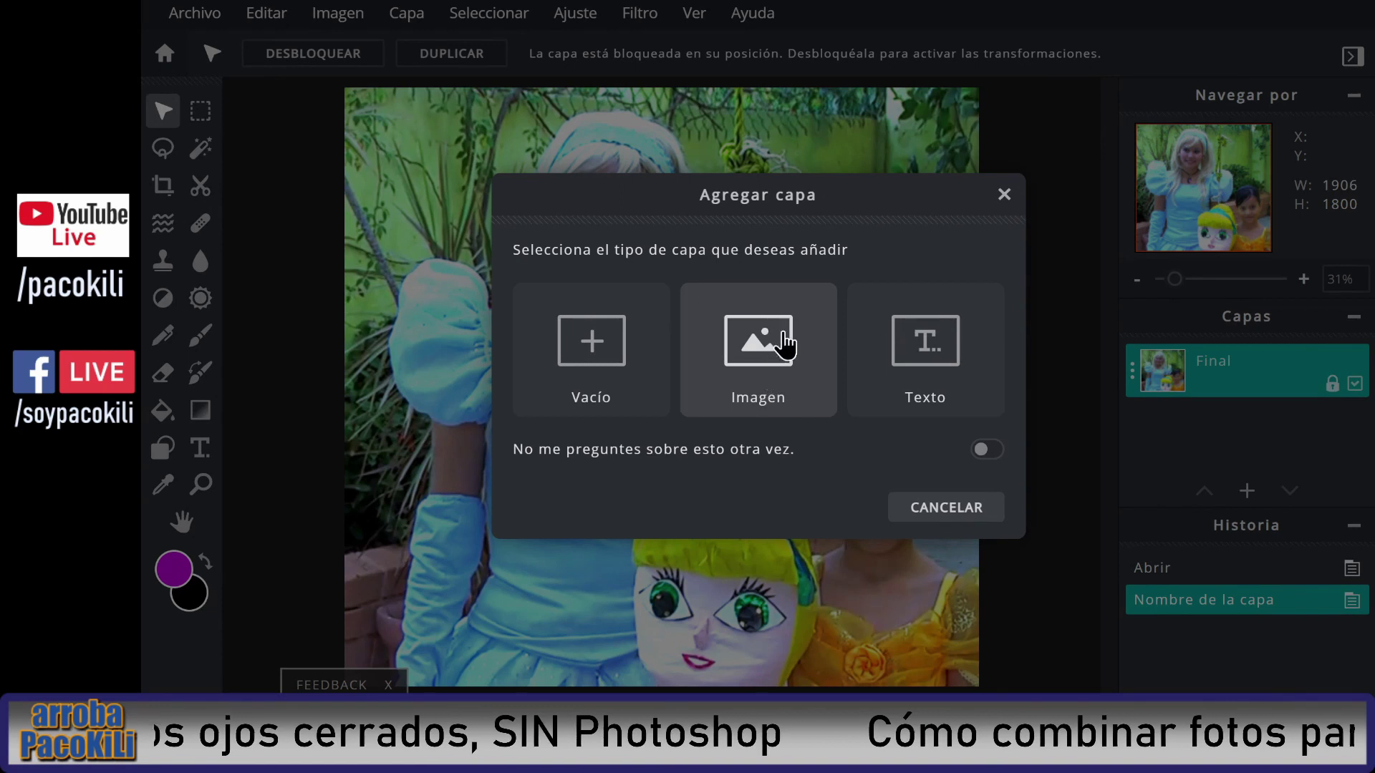
Add 002.png as an image layer above Final and toggle its visibility to compare photos.
click(786, 363)
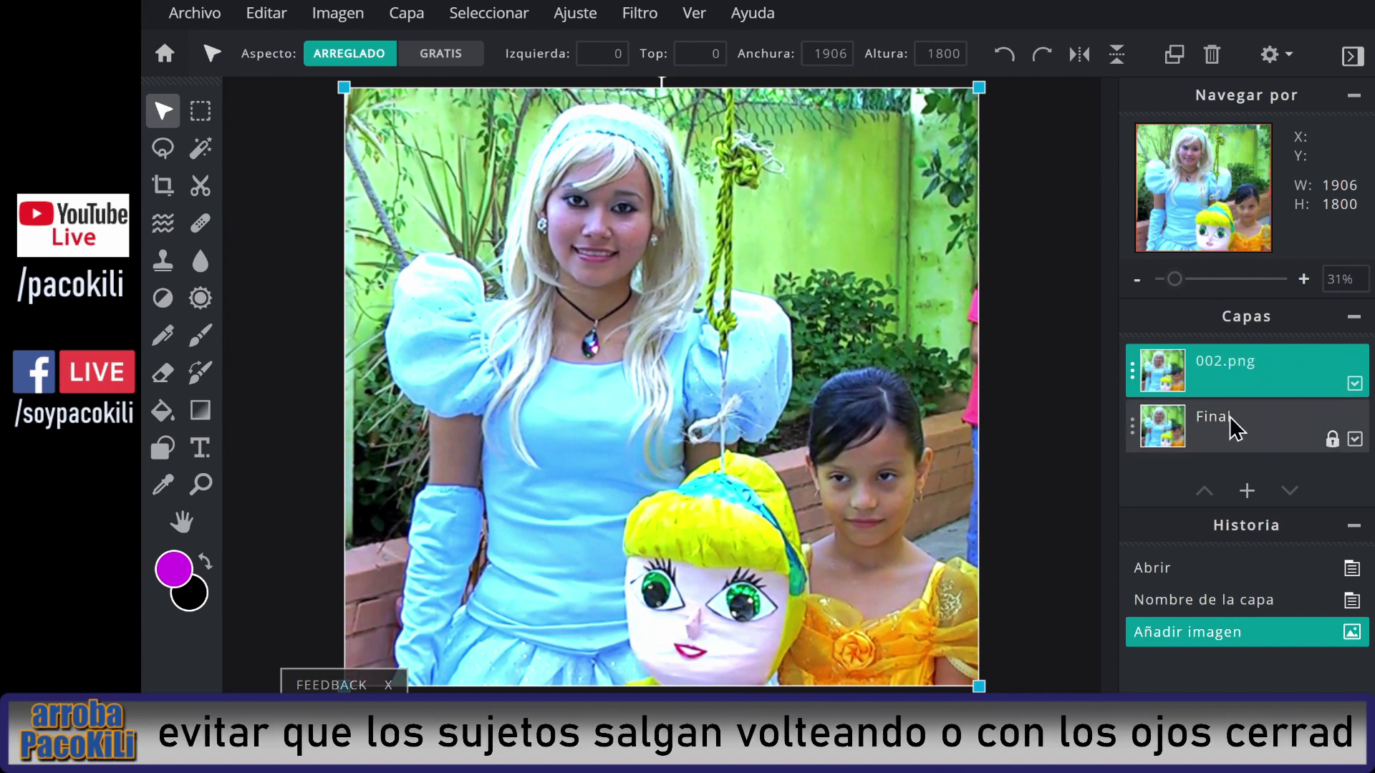
click(1268, 453)
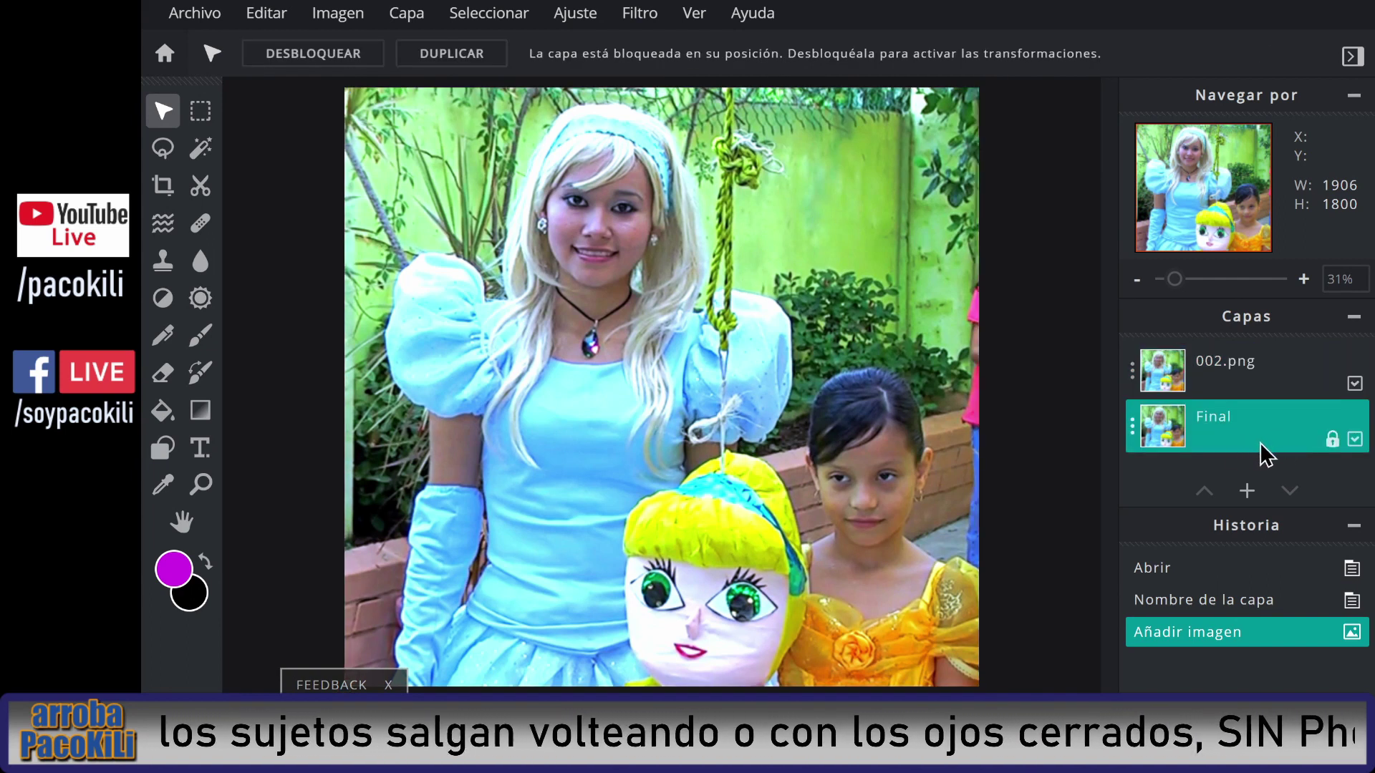
click(1354, 384)
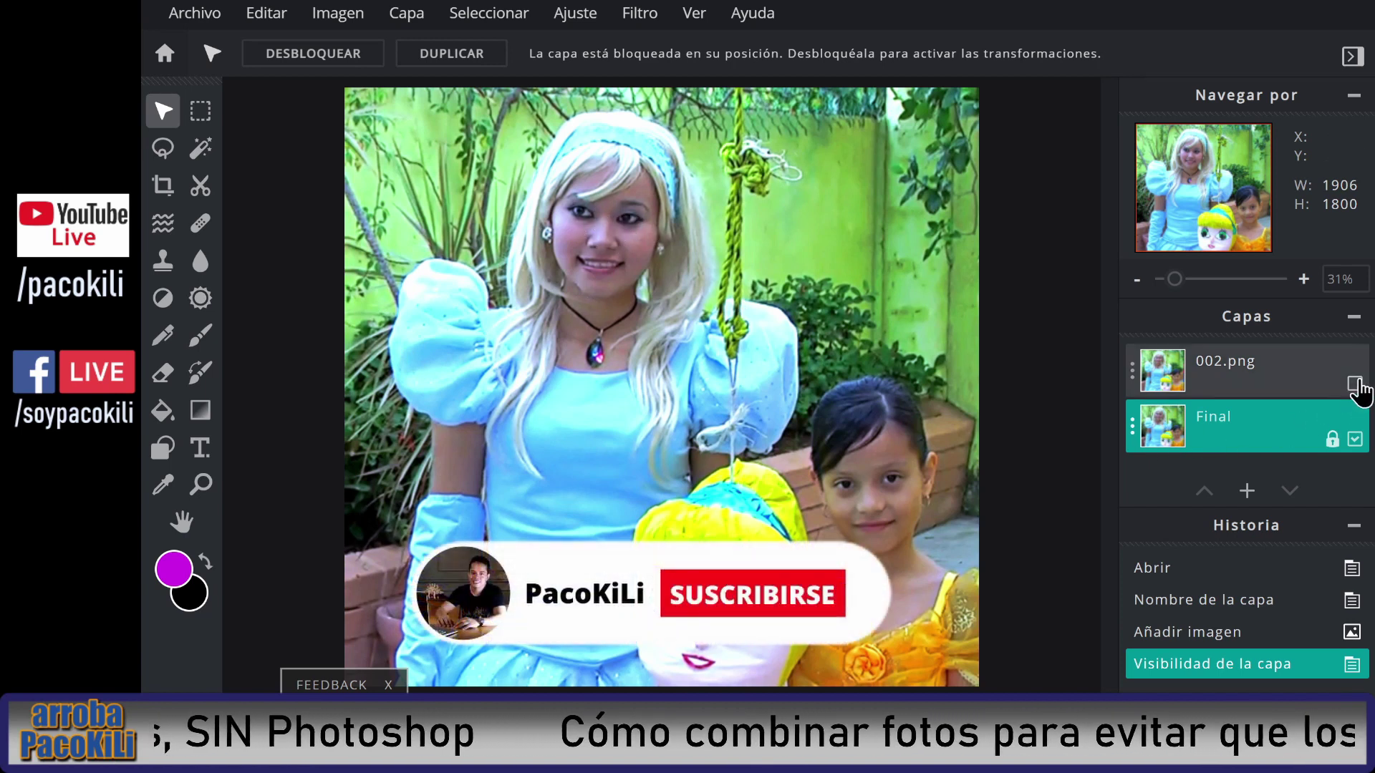
click(1356, 385)
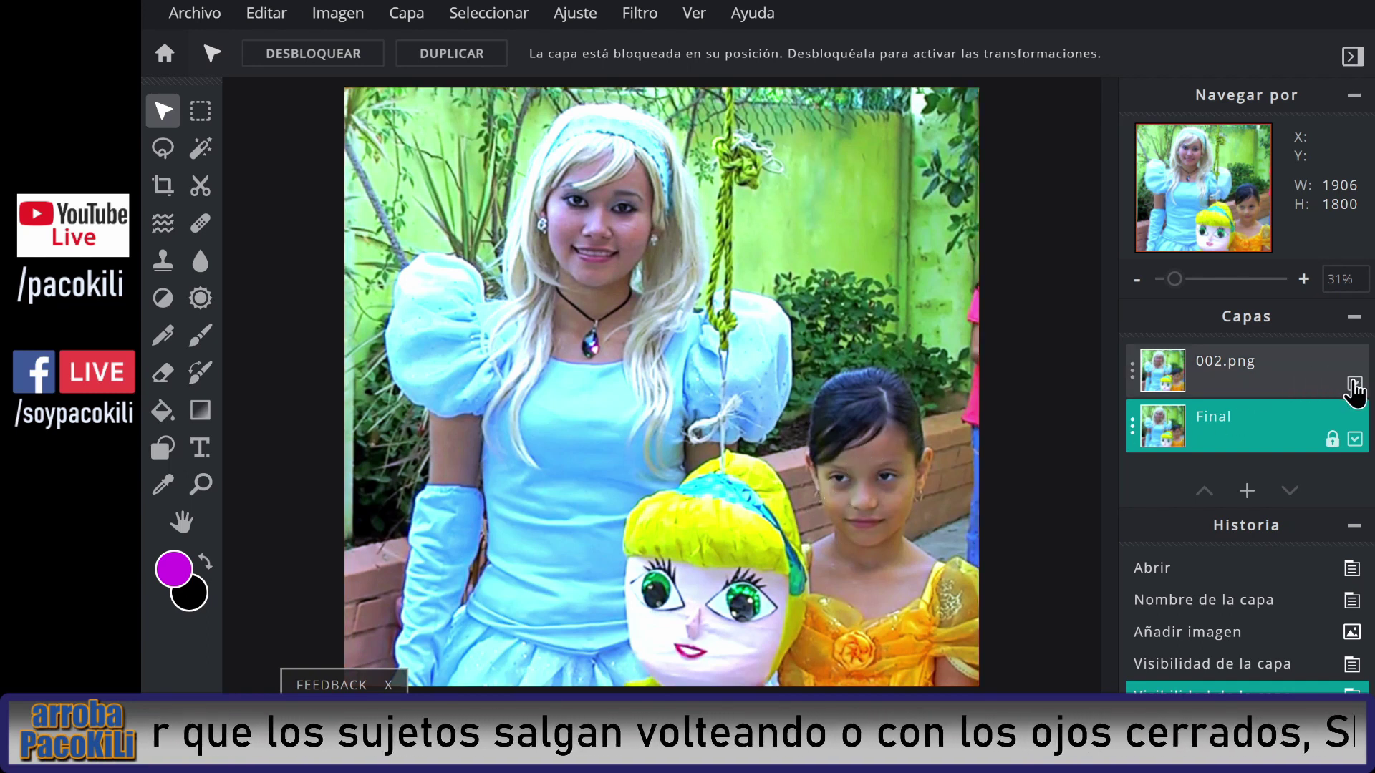
click(1354, 384)
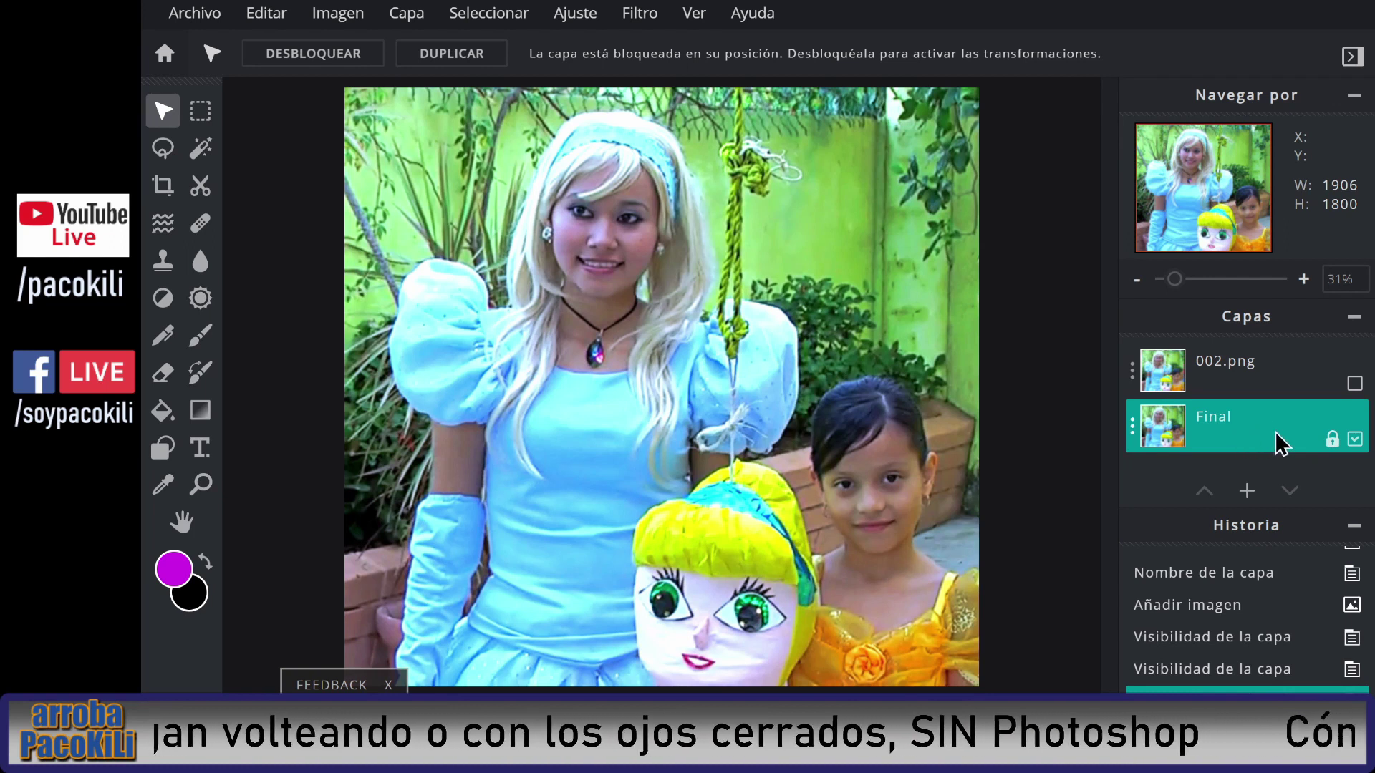
click(1354, 385)
Rename the 002.png layer to 'Ojos de la princesa'.
click(1229, 377)
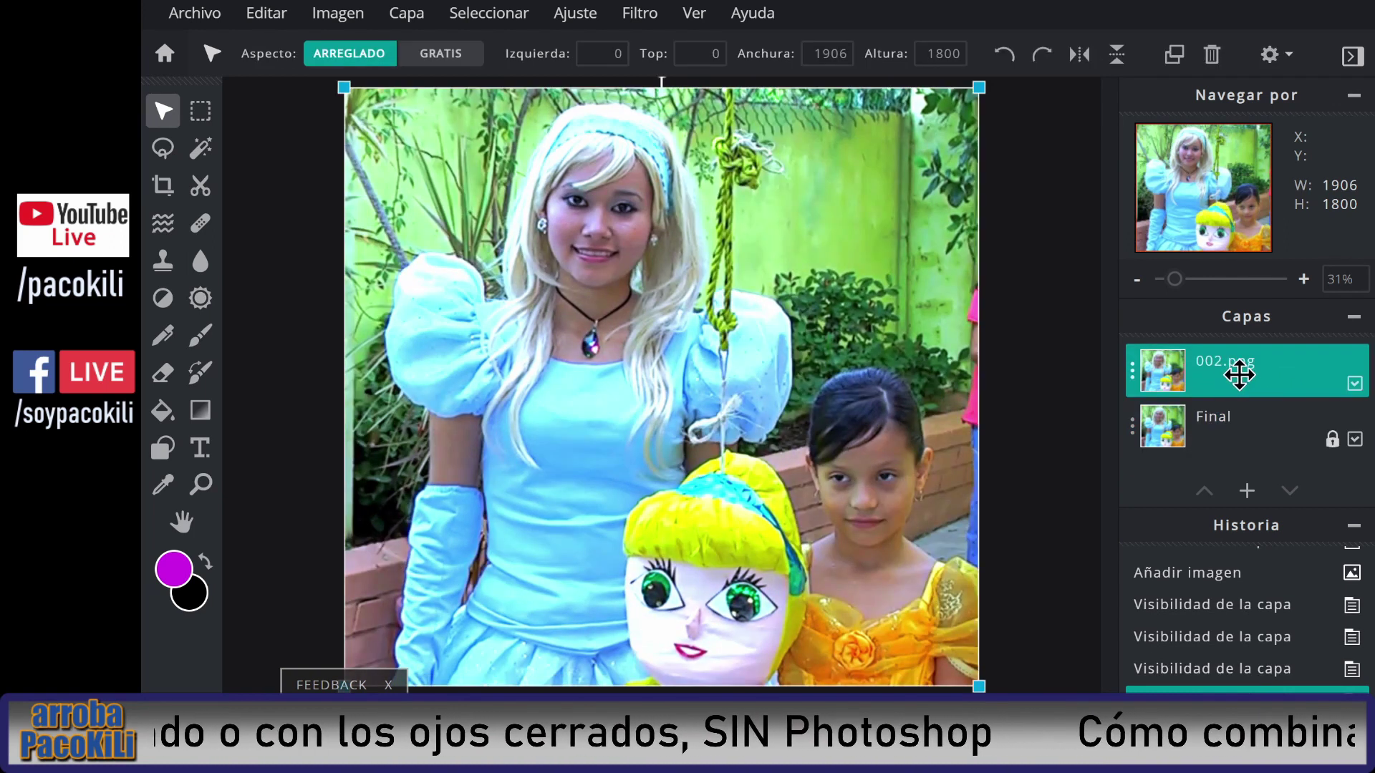
click(1021, 361)
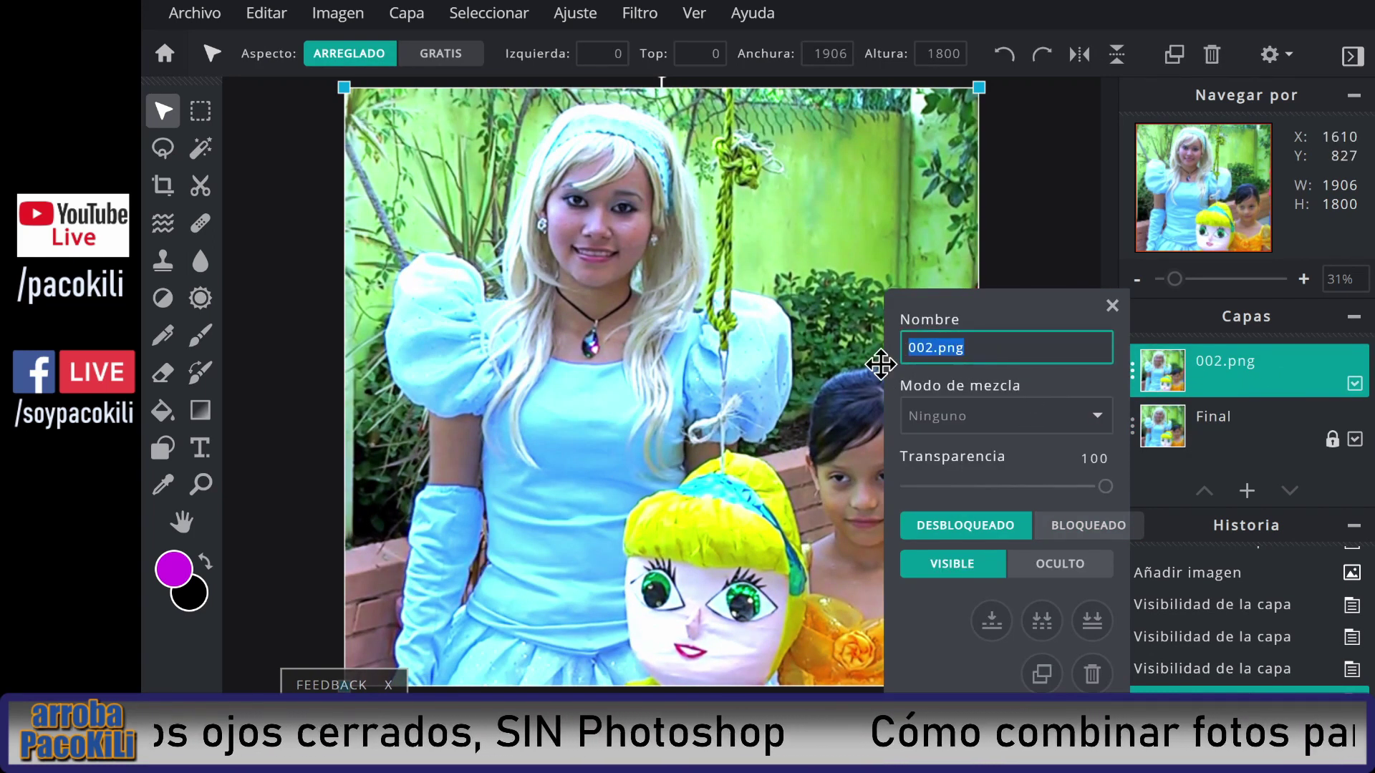
text(Ojos de la princesa)
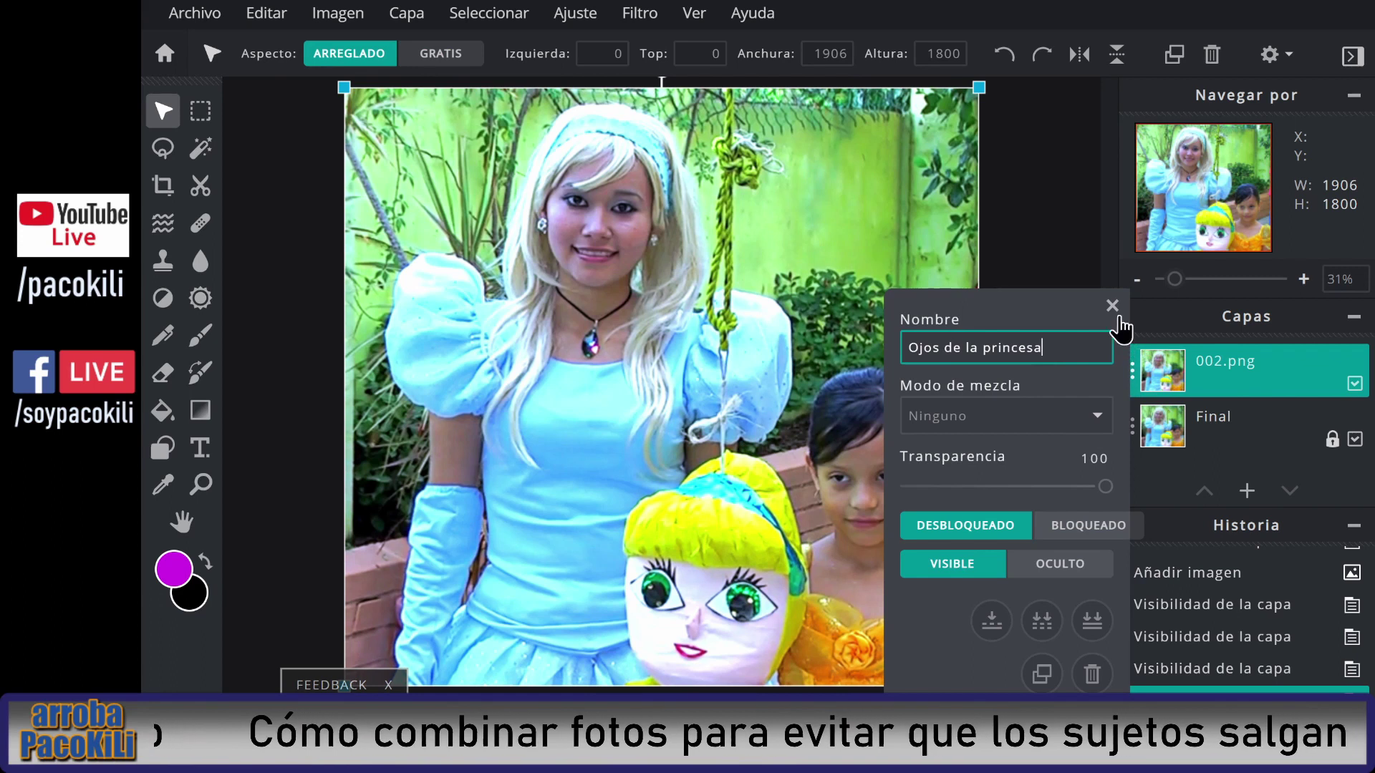
click(1112, 306)
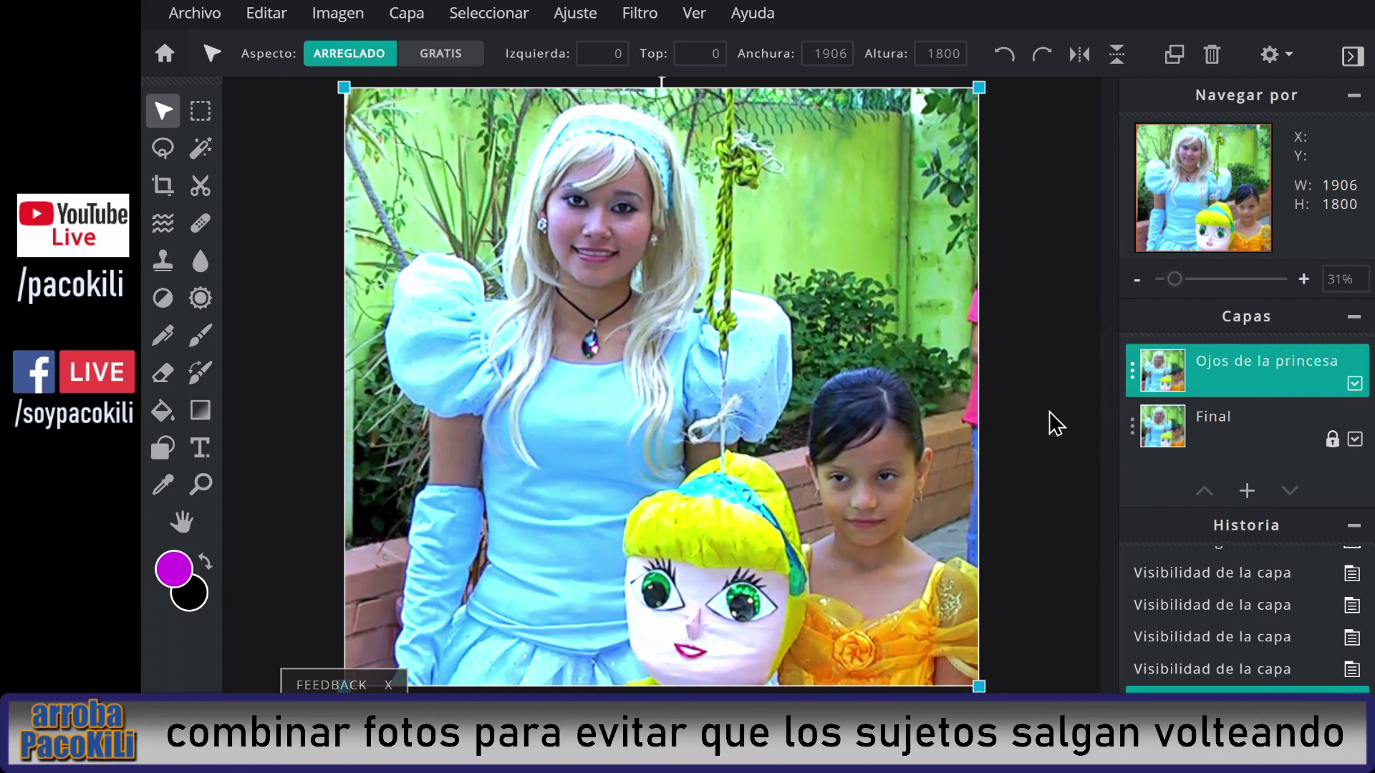
Set the Ojos de la princesa layer to 50 transparency and shift it across the canvas.
click(1282, 421)
click(1268, 382)
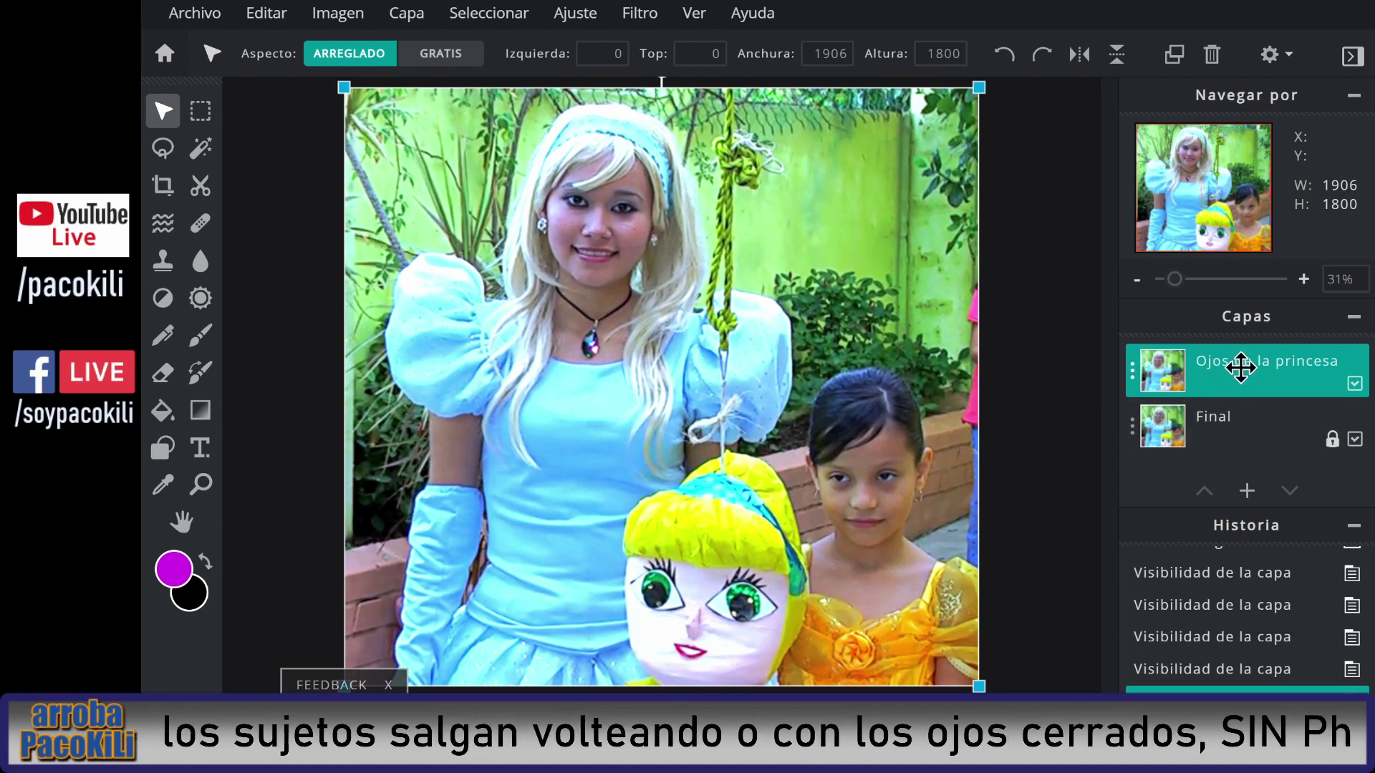
click(1241, 367)
drag(1103, 487, 1005, 487)
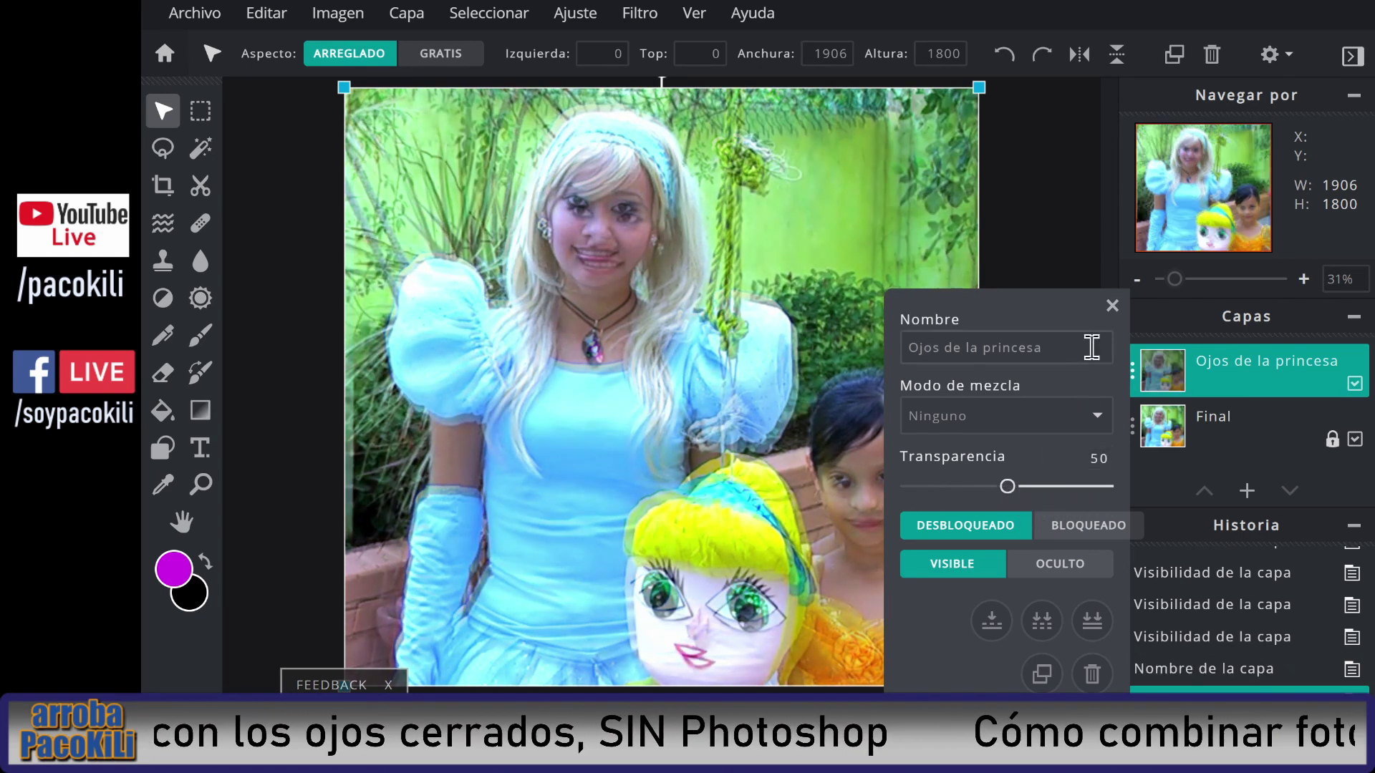
click(1112, 306)
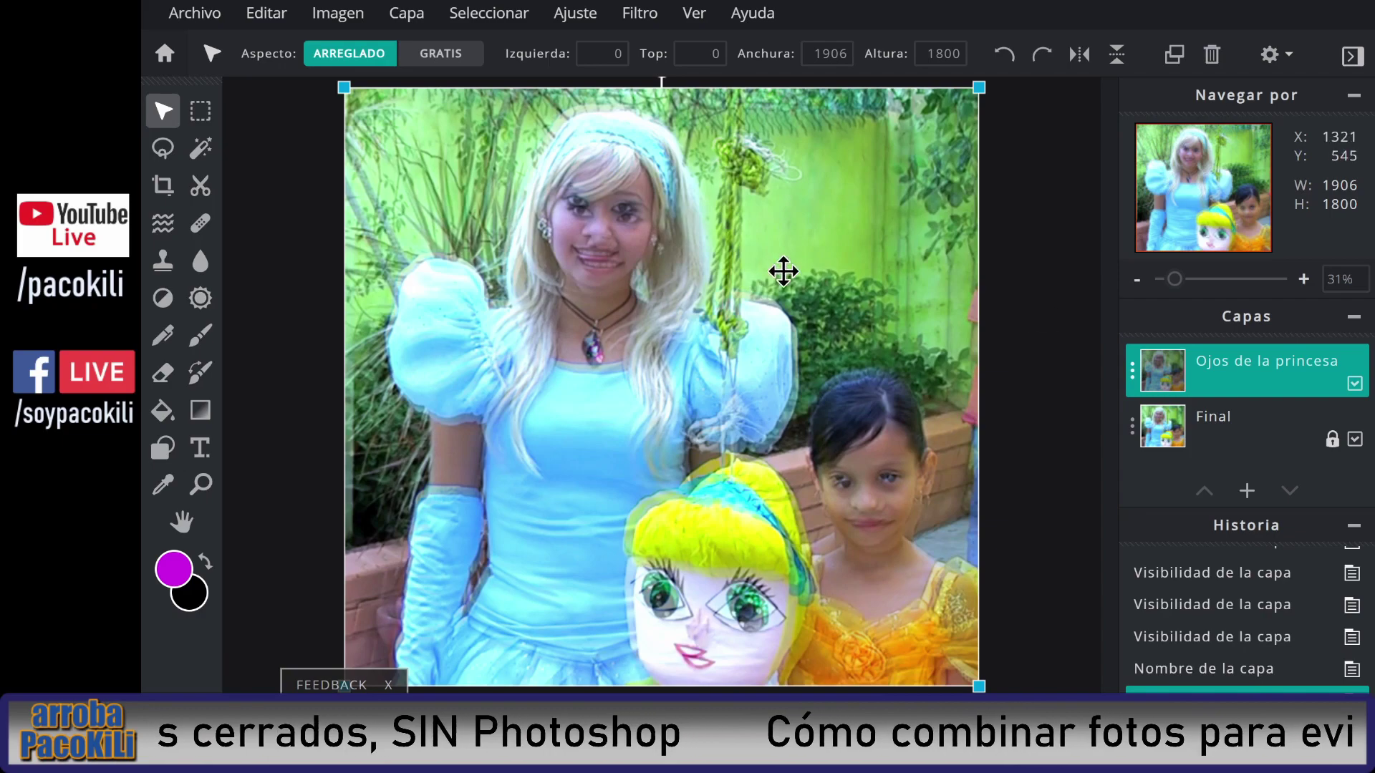
mouse_move(691, 347)
mouse_down()
mouse_move(782, 450)
mouse_move(669, 463)
mouse_move(635, 399)
mouse_move(697, 325)
mouse_move(776, 373)
mouse_move(678, 427)
mouse_move(673, 341)
mouse_move(764, 396)
mouse_move(831, 347)
mouse_move(788, 310)
mouse_move(705, 427)
mouse_move(740, 350)
mouse_move(783, 387)
mouse_move(787, 347)
mouse_move(726, 320)
mouse_up()
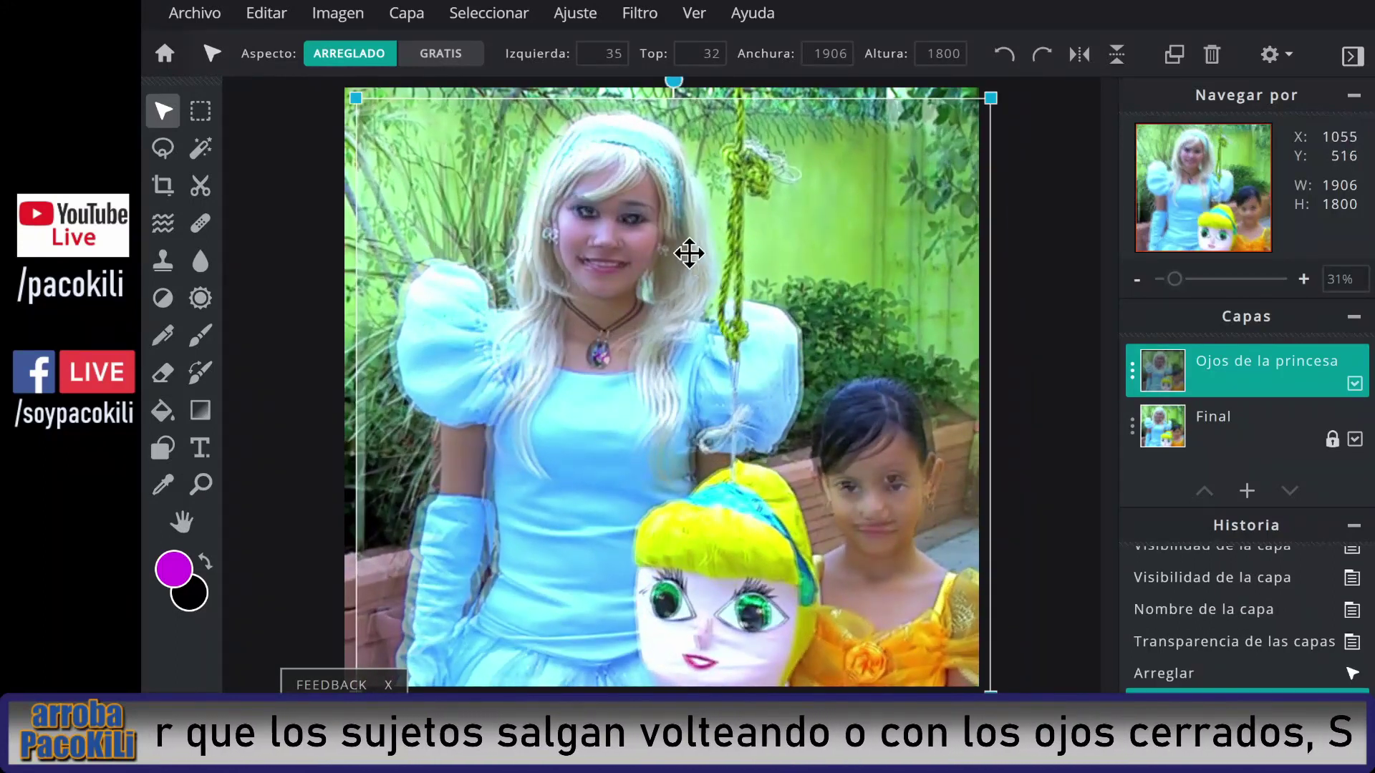
Drag the Ojos de la princesa layer to left 17, top 32 so the faces align.
drag(658, 251, 656, 250)
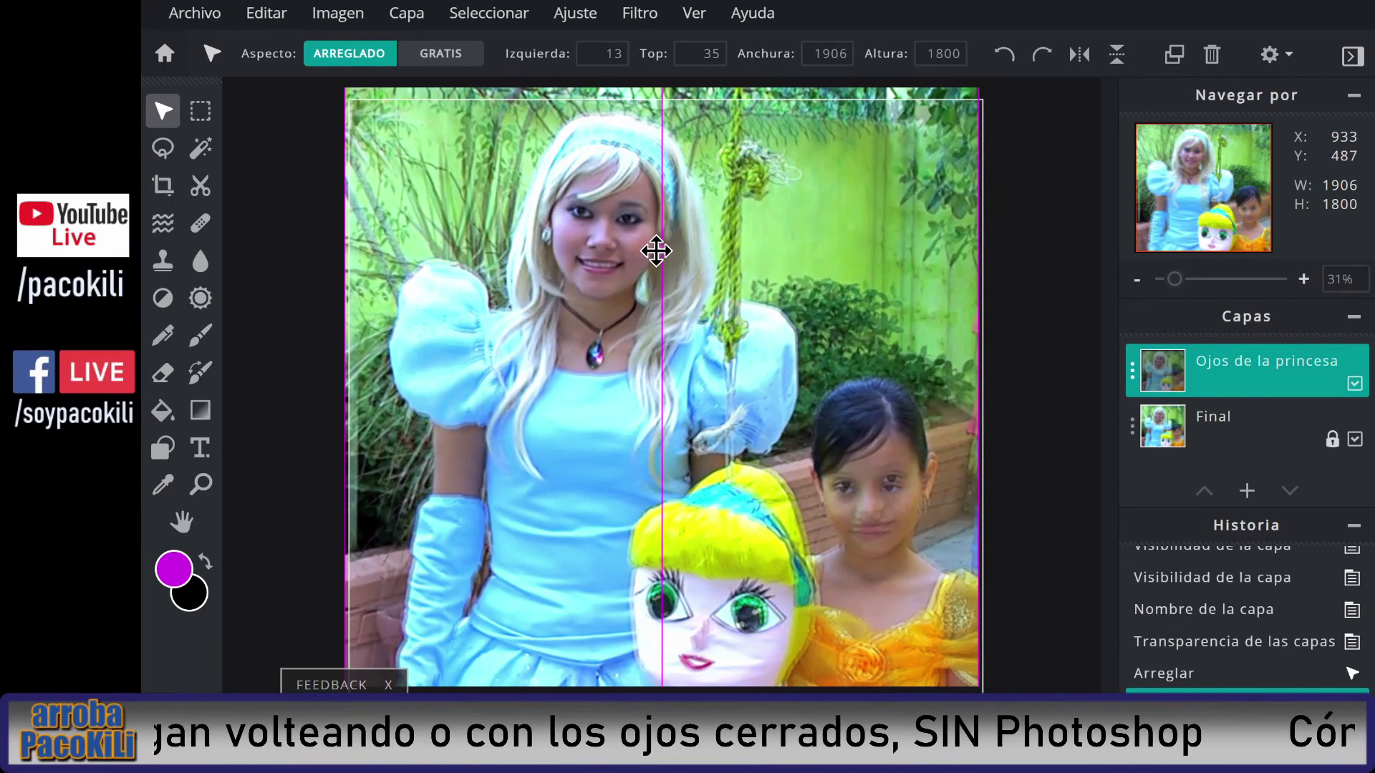
mouse_move(656, 251)
mouse_down()
mouse_move(714, 416)
mouse_move(681, 411)
mouse_move(584, 322)
mouse_move(602, 324)
mouse_up()
drag(673, 407, 685, 207)
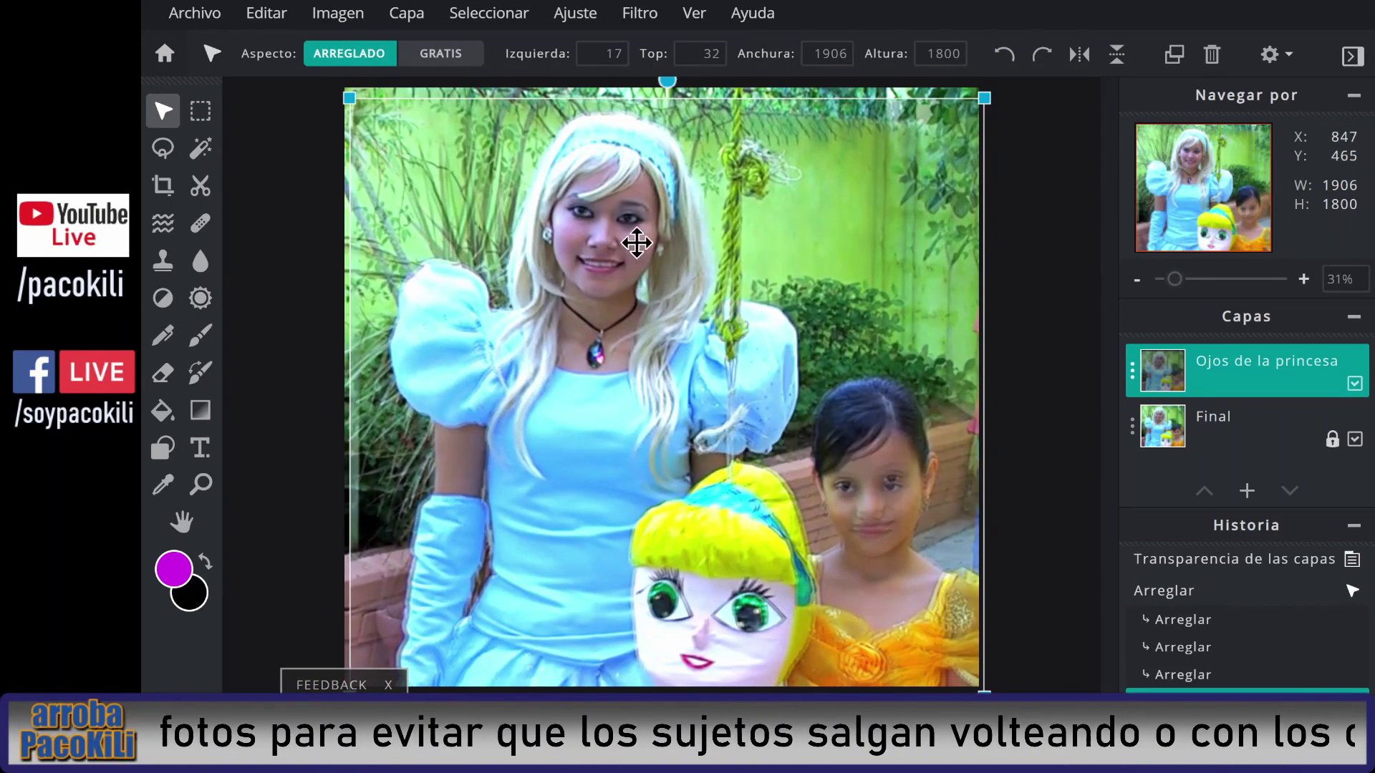
drag(663, 239, 653, 245)
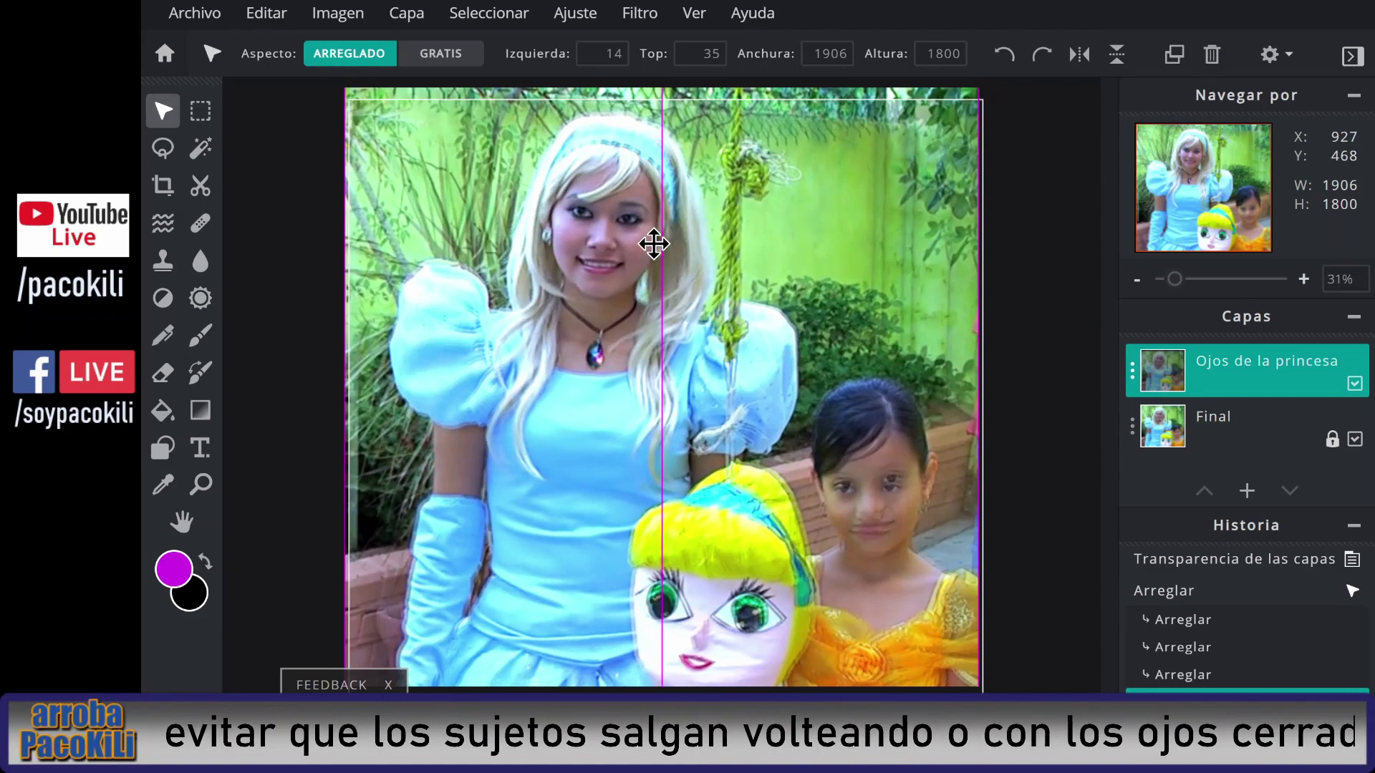
drag(654, 244, 655, 244)
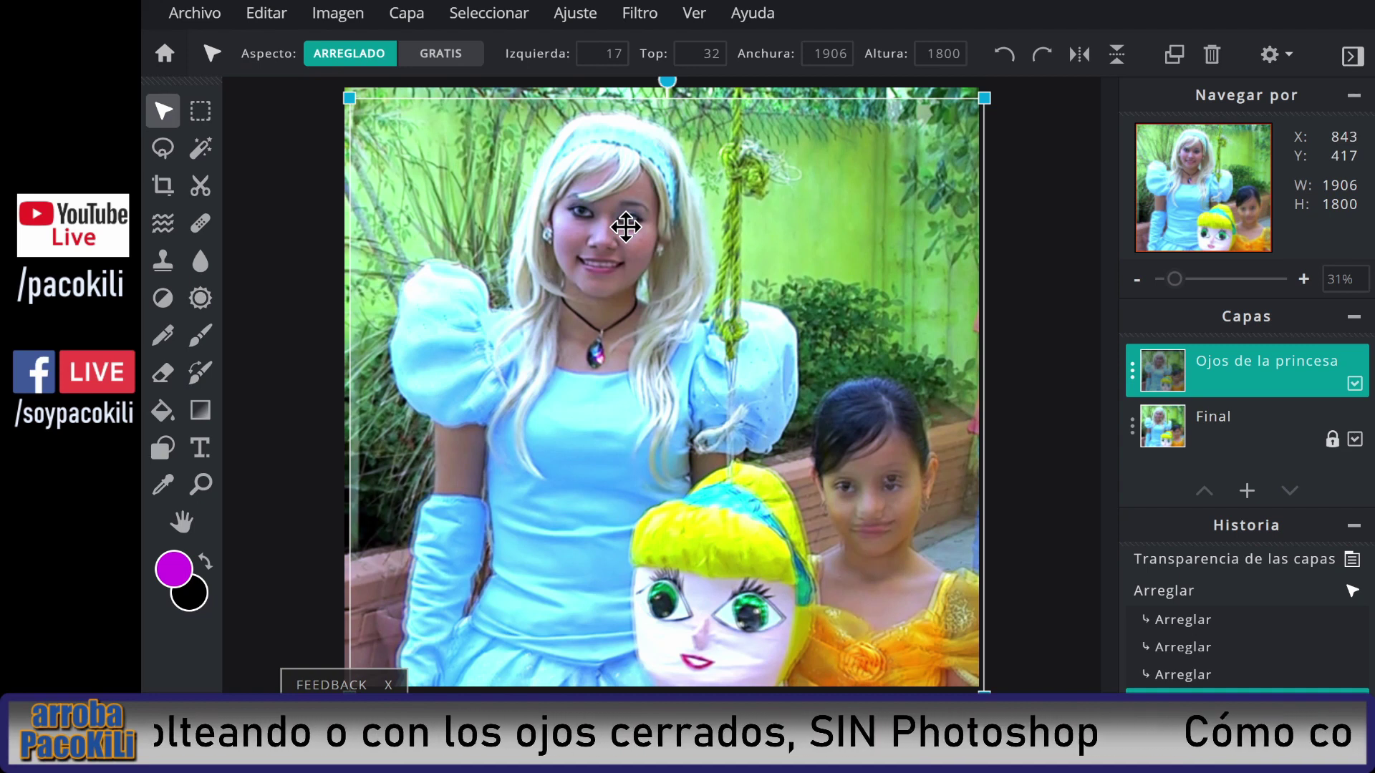
click(1274, 386)
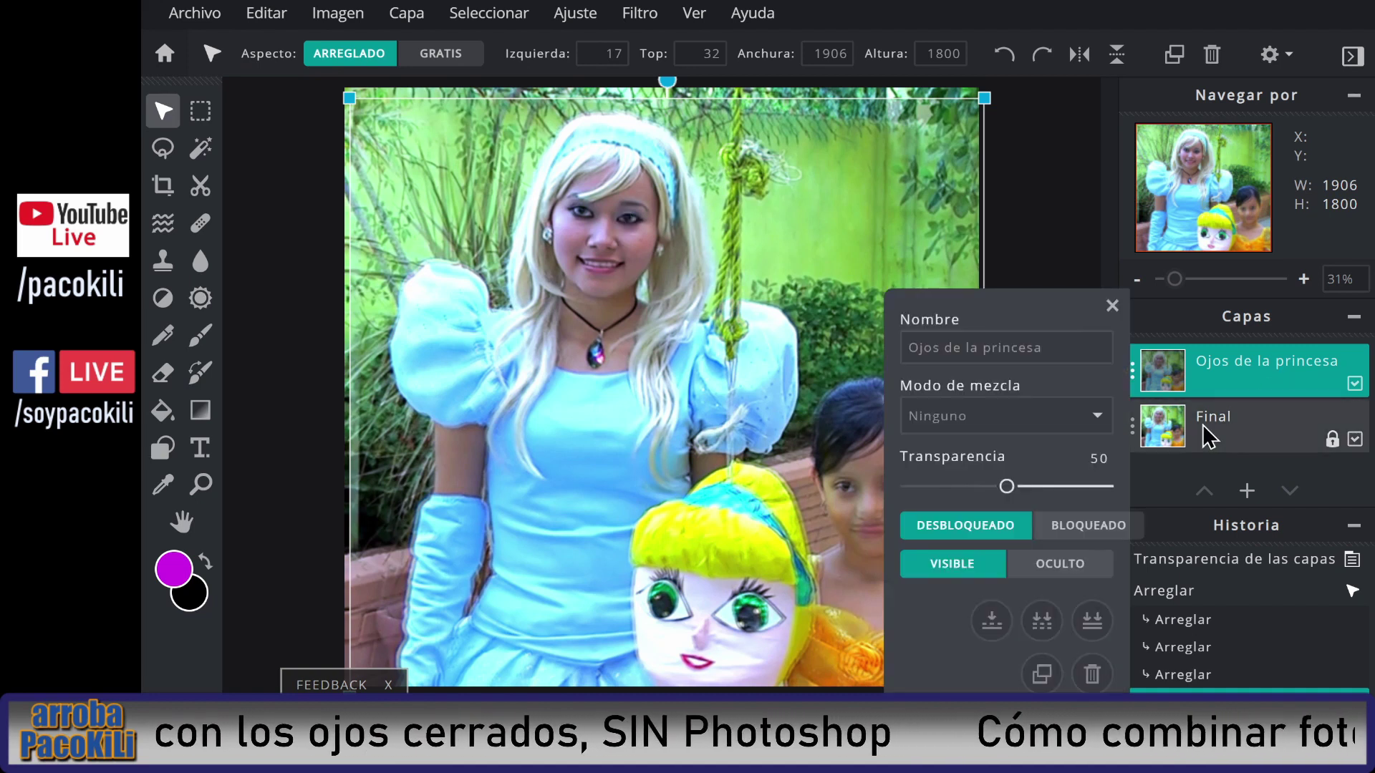
Make Ojos de la princesa fully opaque, unlock Final, and move Ojos beneath Final.
drag(1005, 494, 1112, 494)
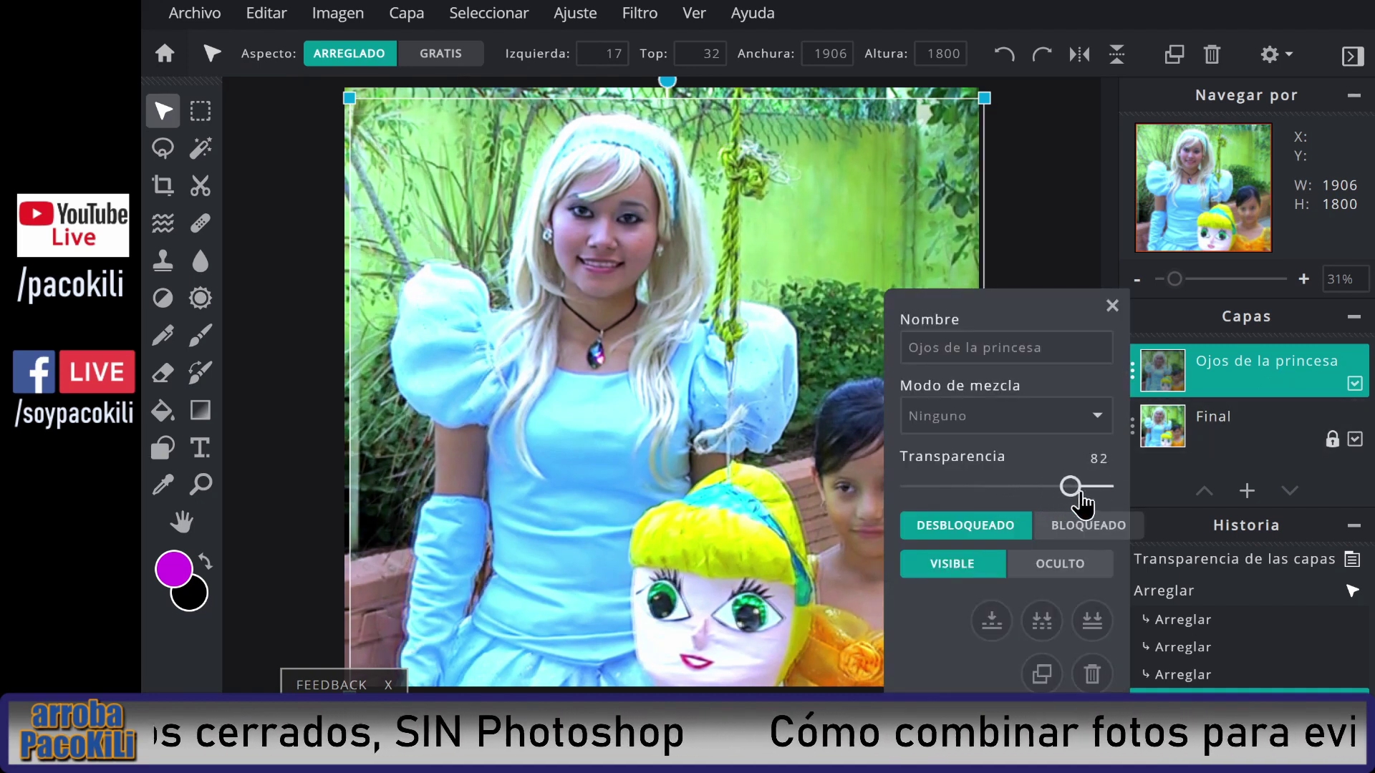
click(1112, 306)
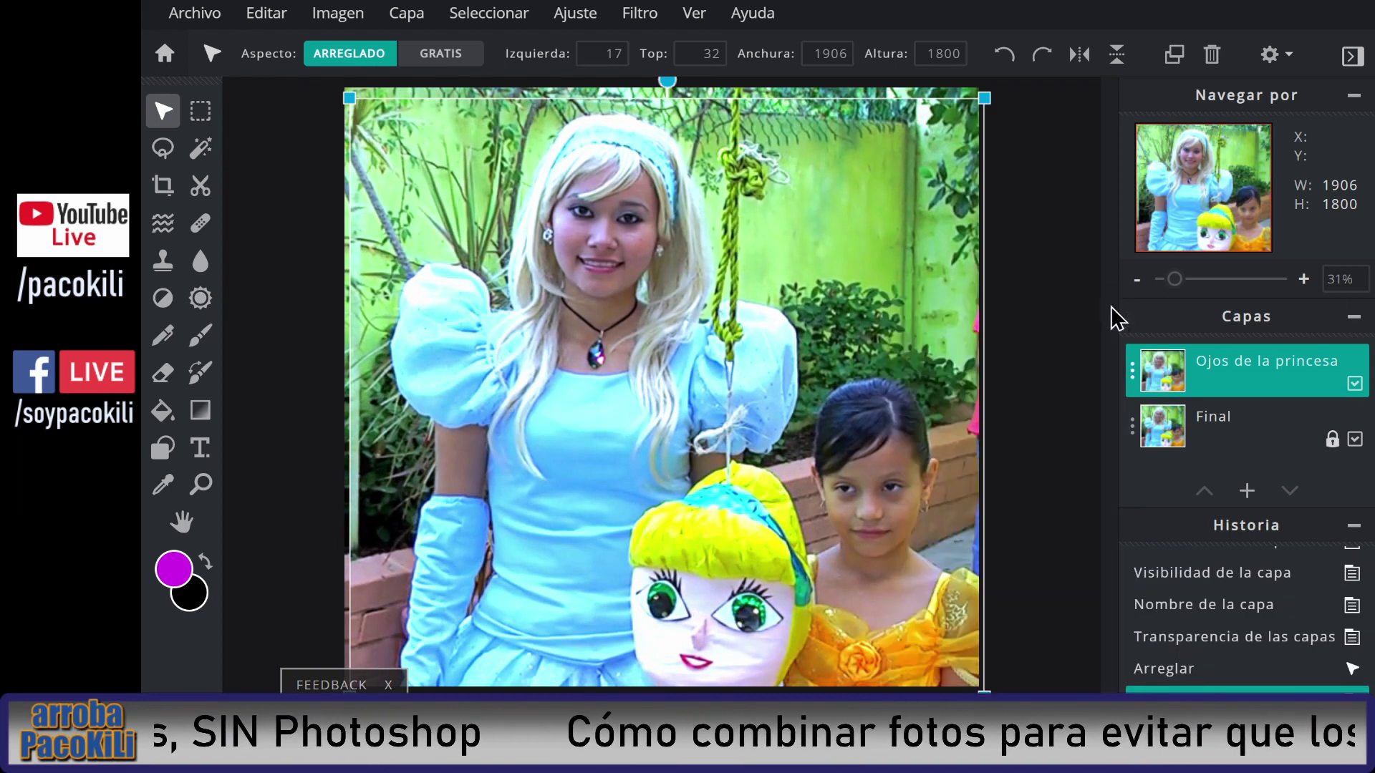
drag(1245, 371, 1244, 445)
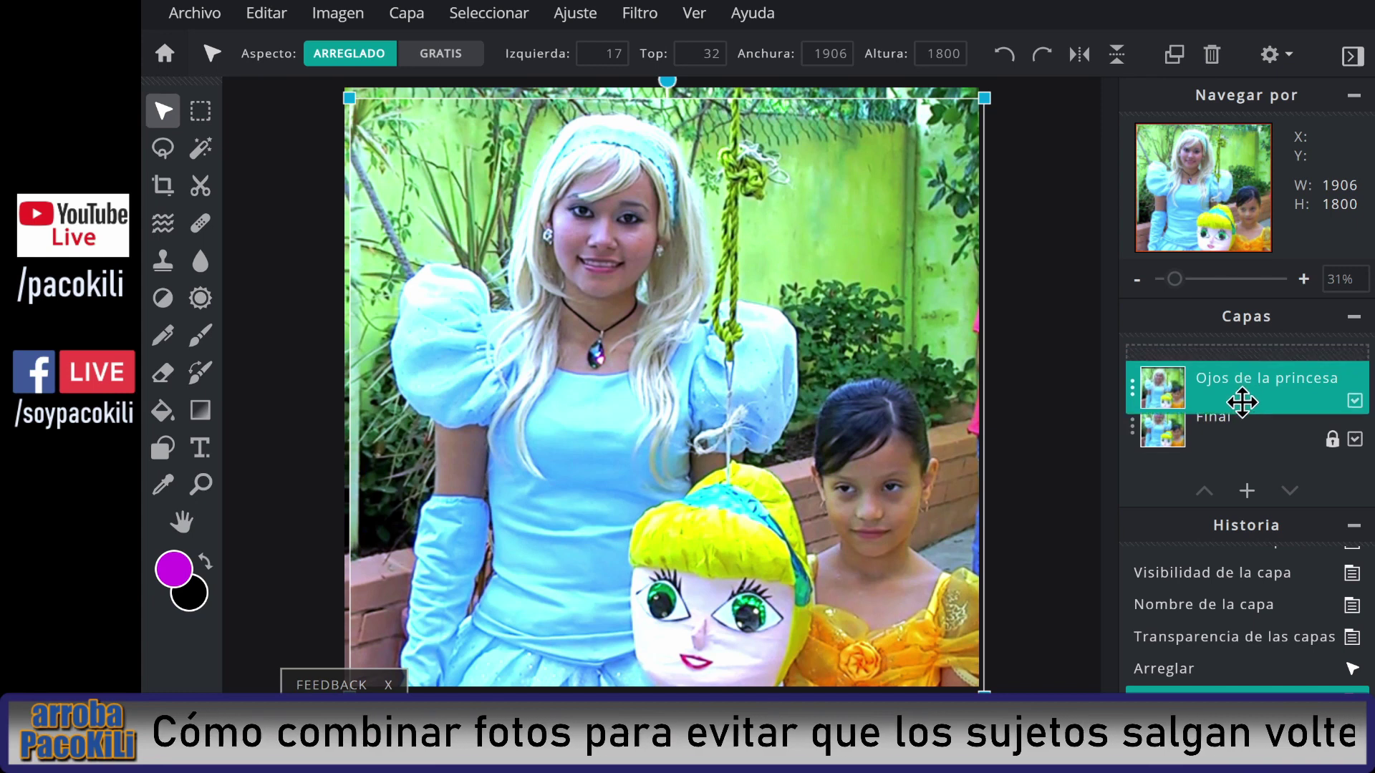
drag(1240, 393, 1239, 464)
click(1248, 442)
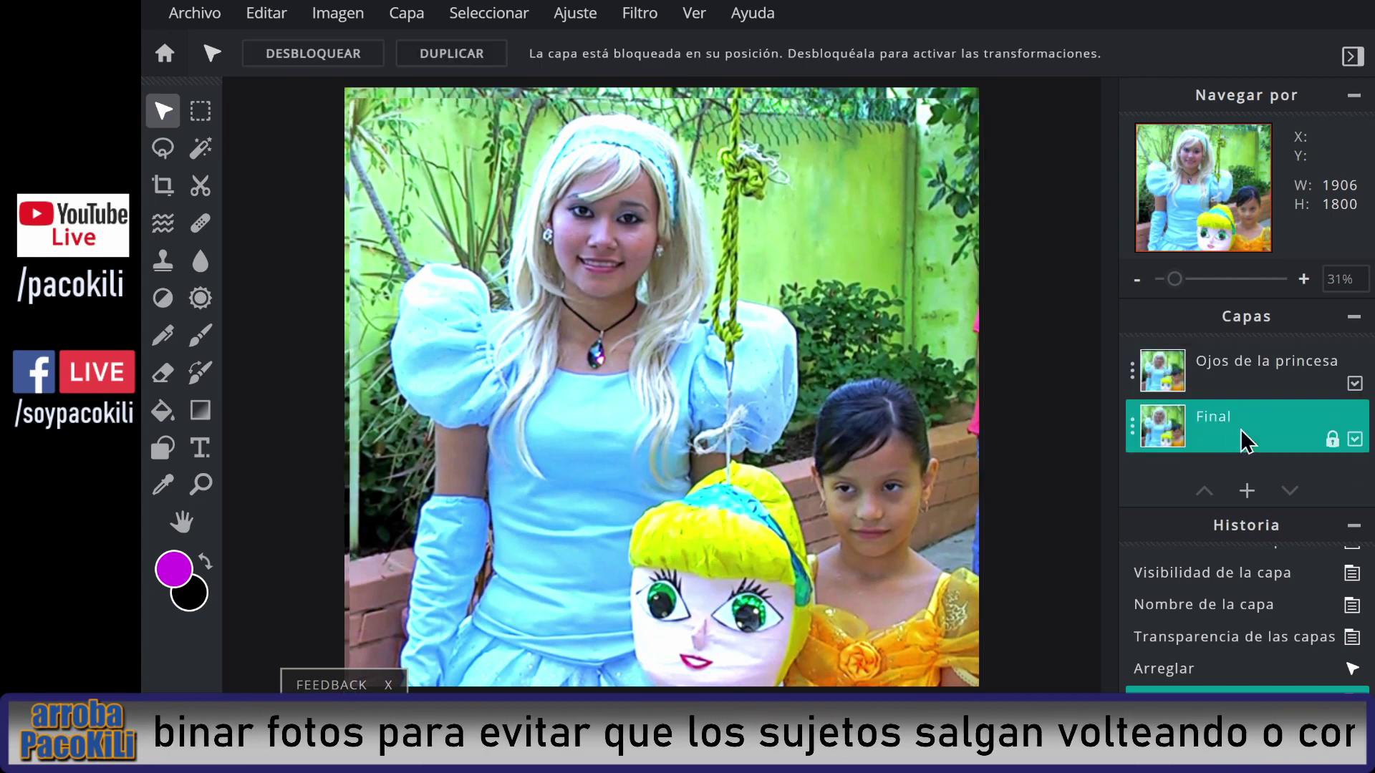
click(1250, 373)
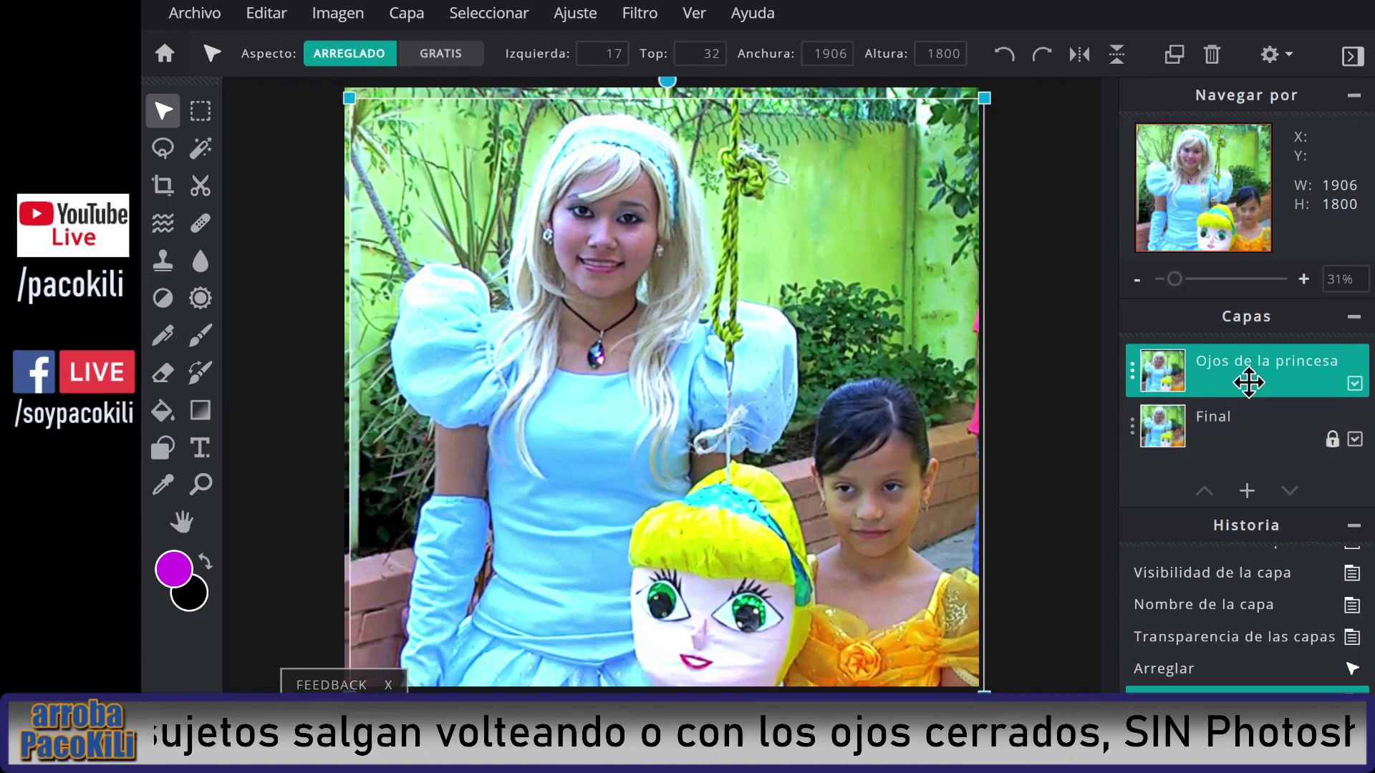
click(1332, 448)
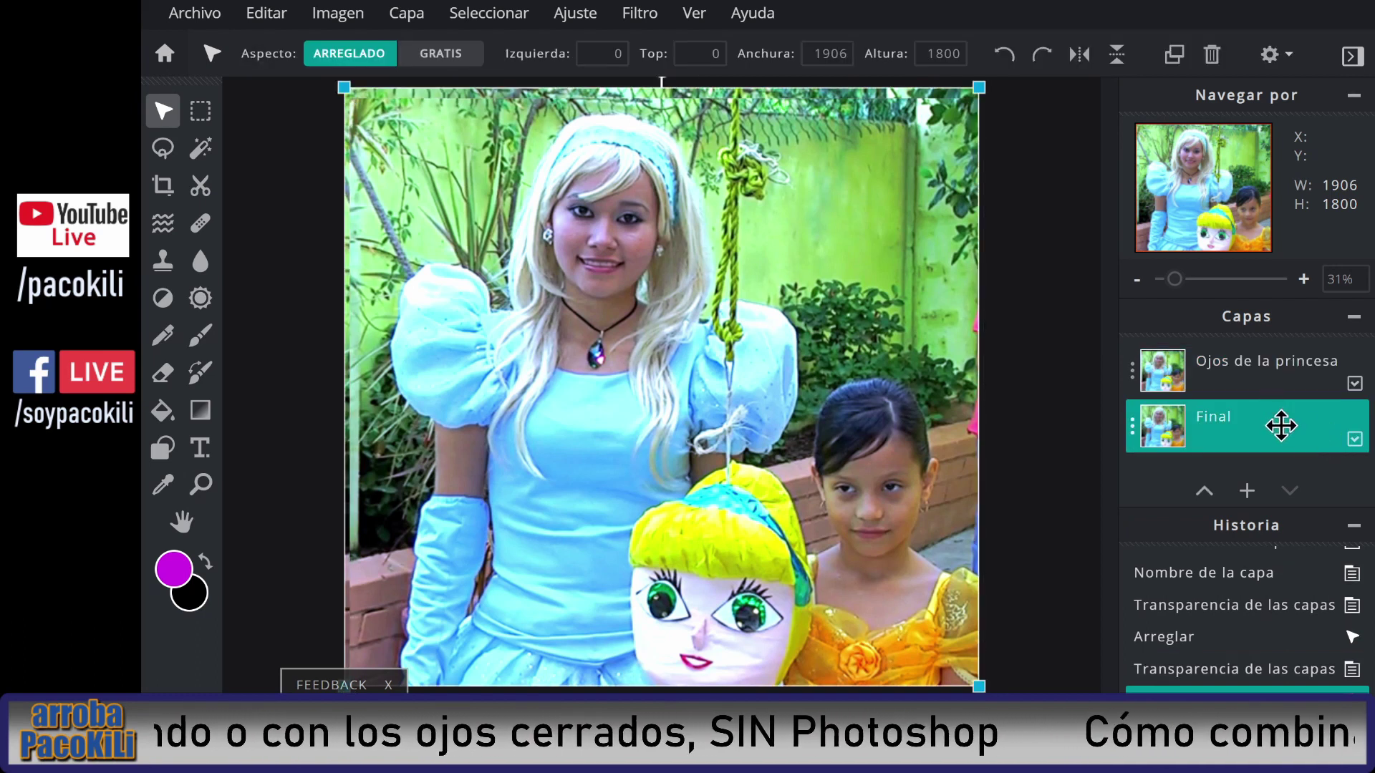
drag(1260, 383, 1257, 423)
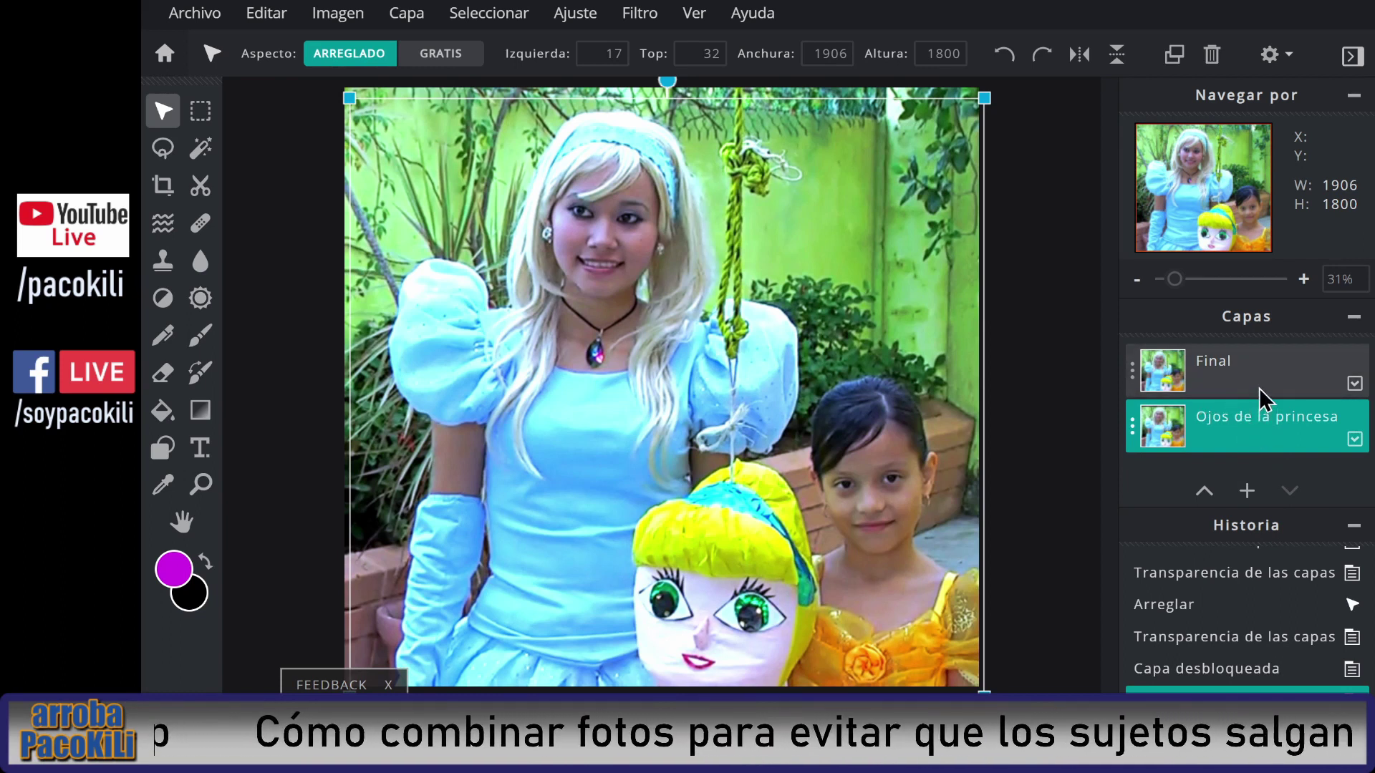
On the Final layer, set the eraser brush to 108px size and 14% softness.
click(1257, 383)
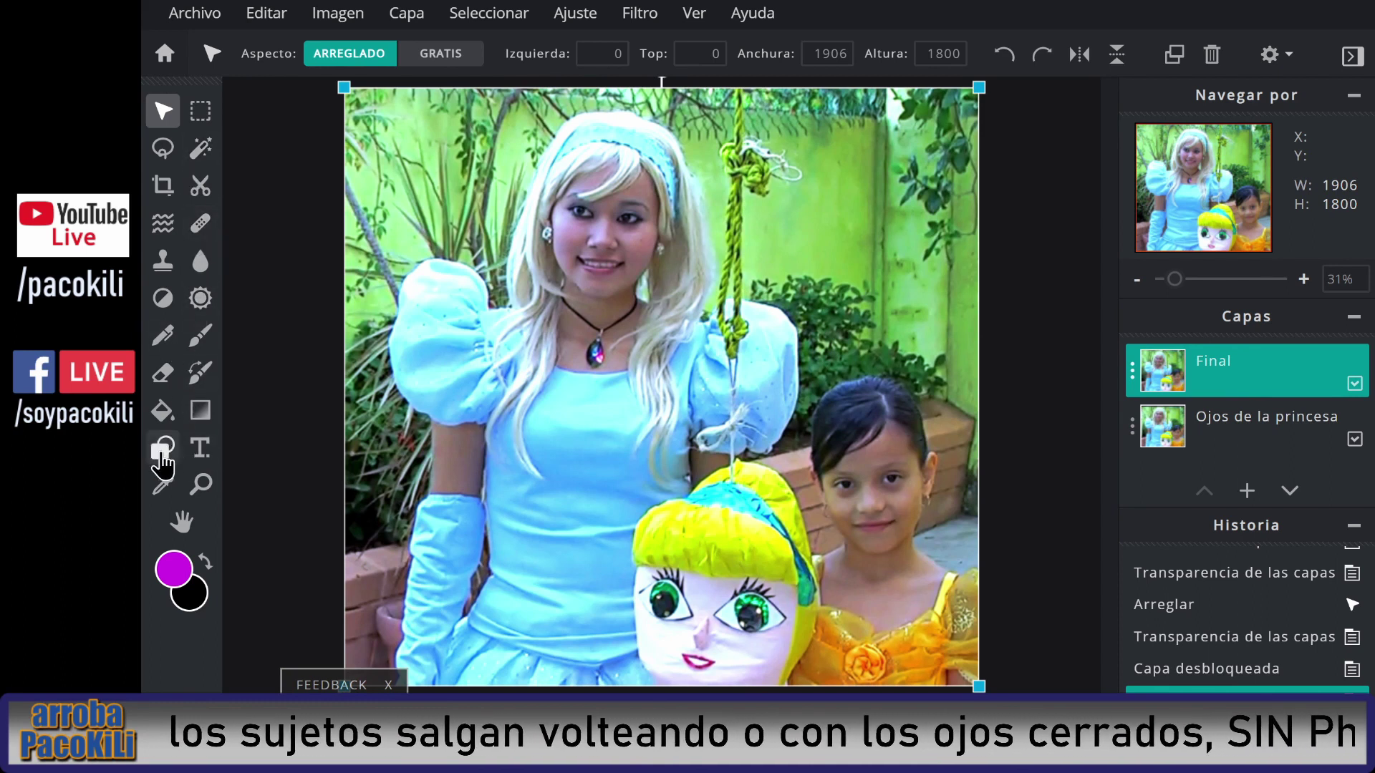
click(163, 376)
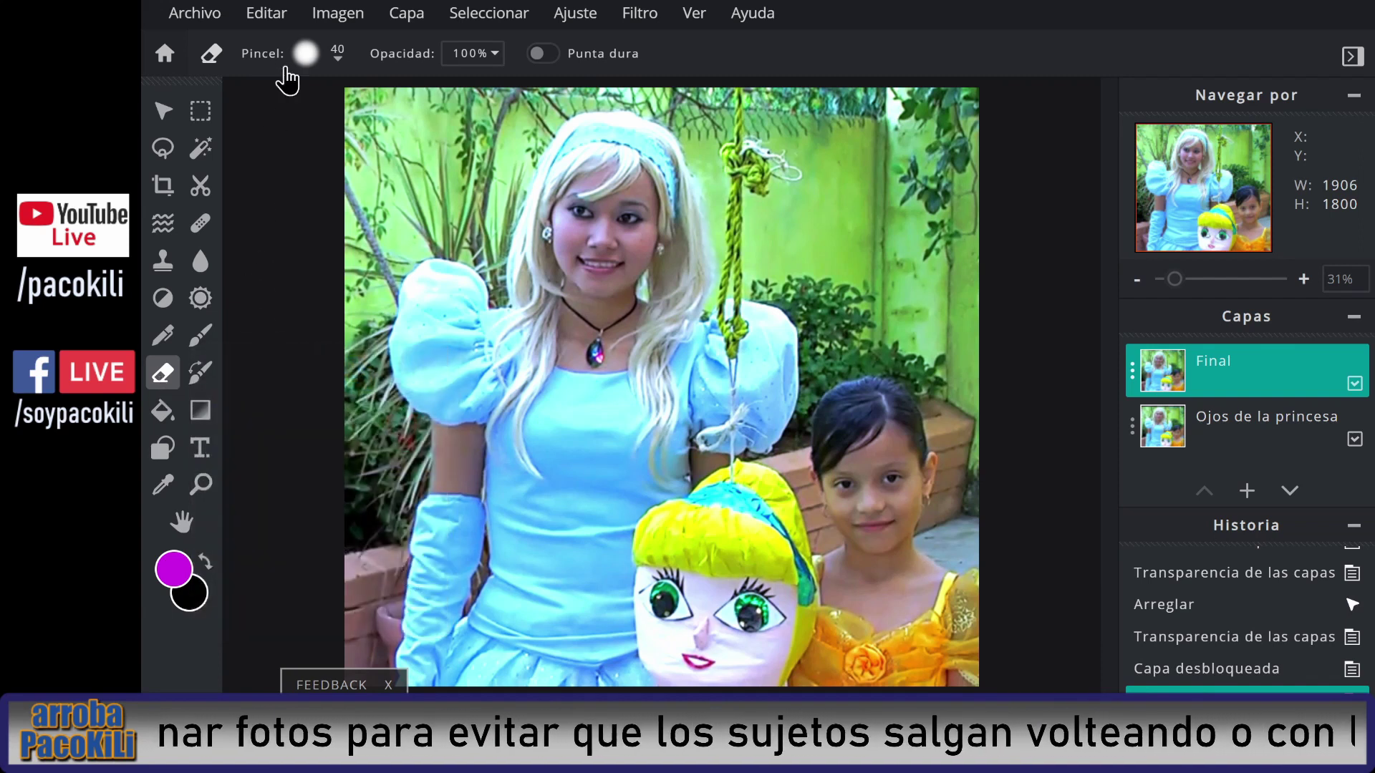
click(300, 64)
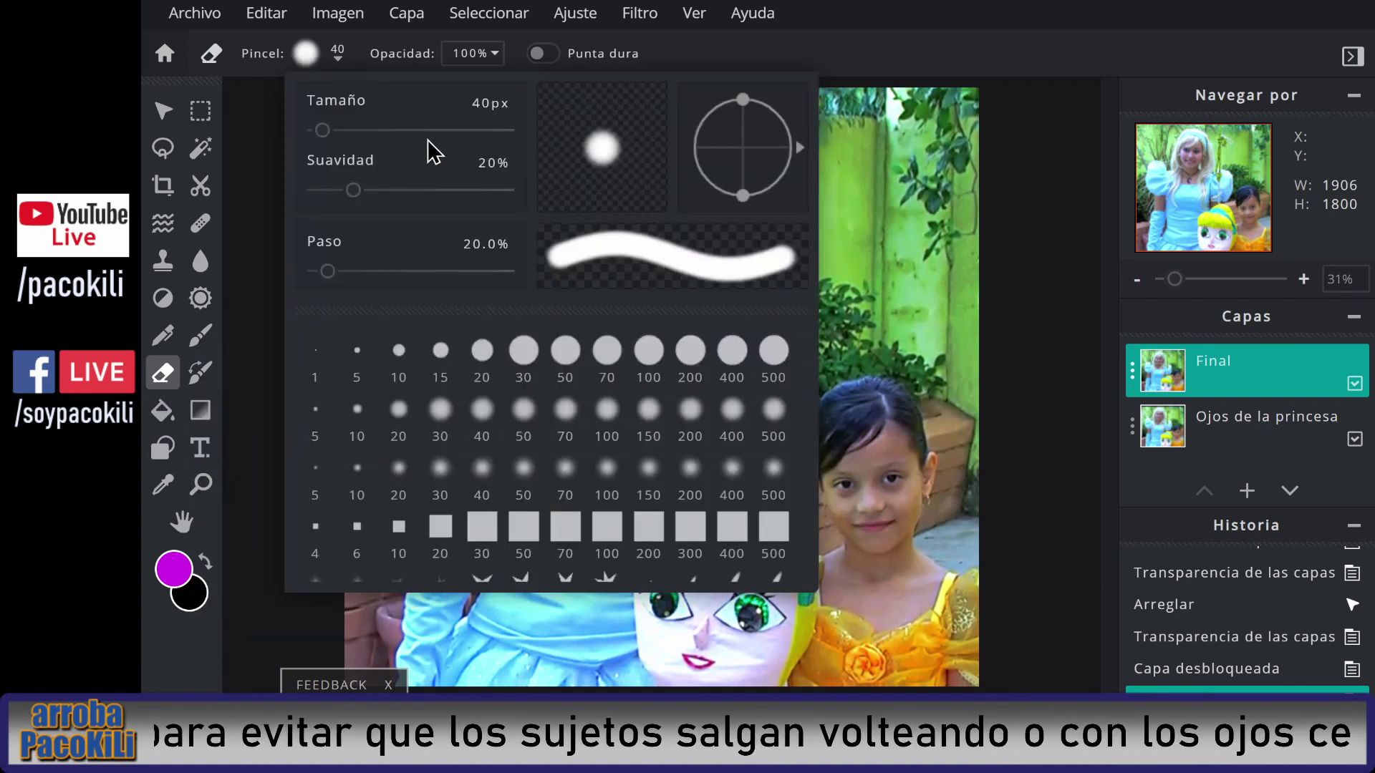
drag(323, 130, 334, 132)
drag(353, 190, 342, 190)
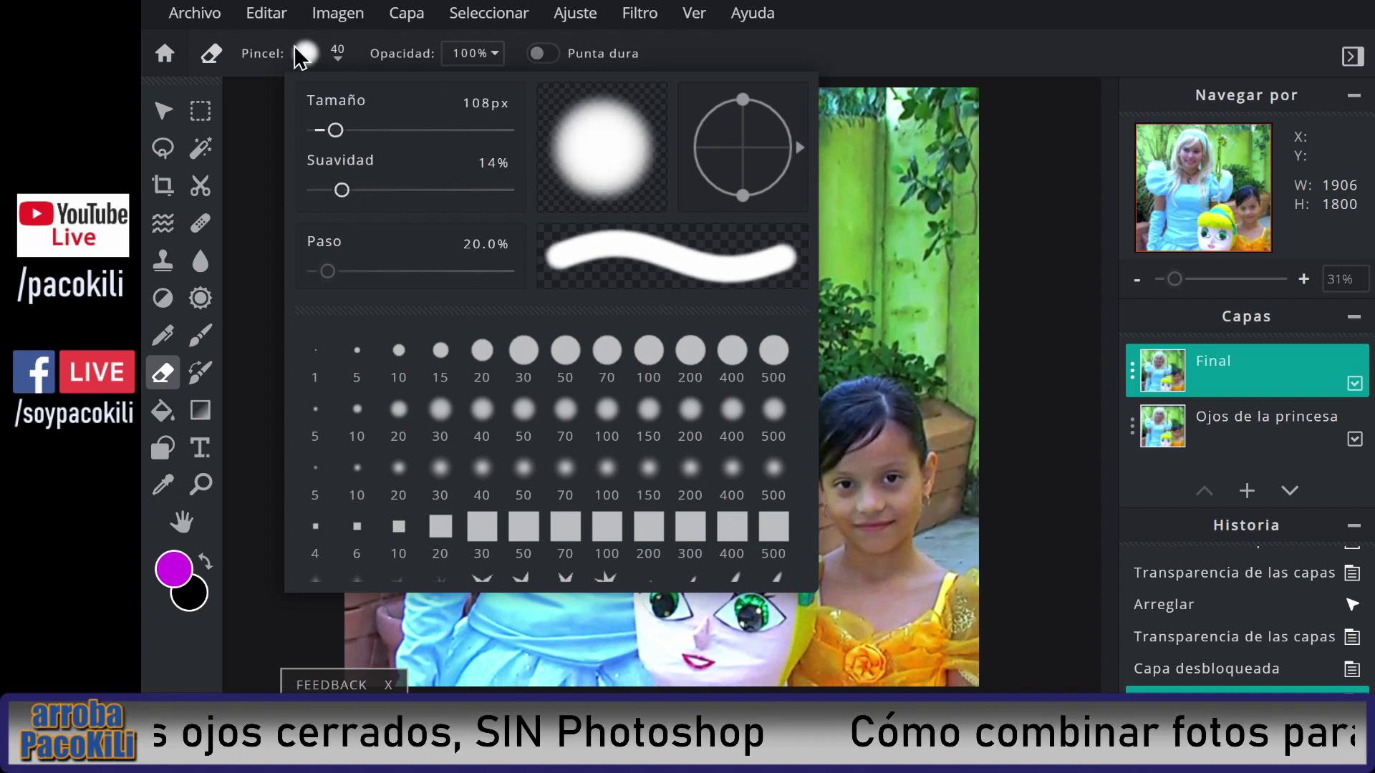
click(306, 53)
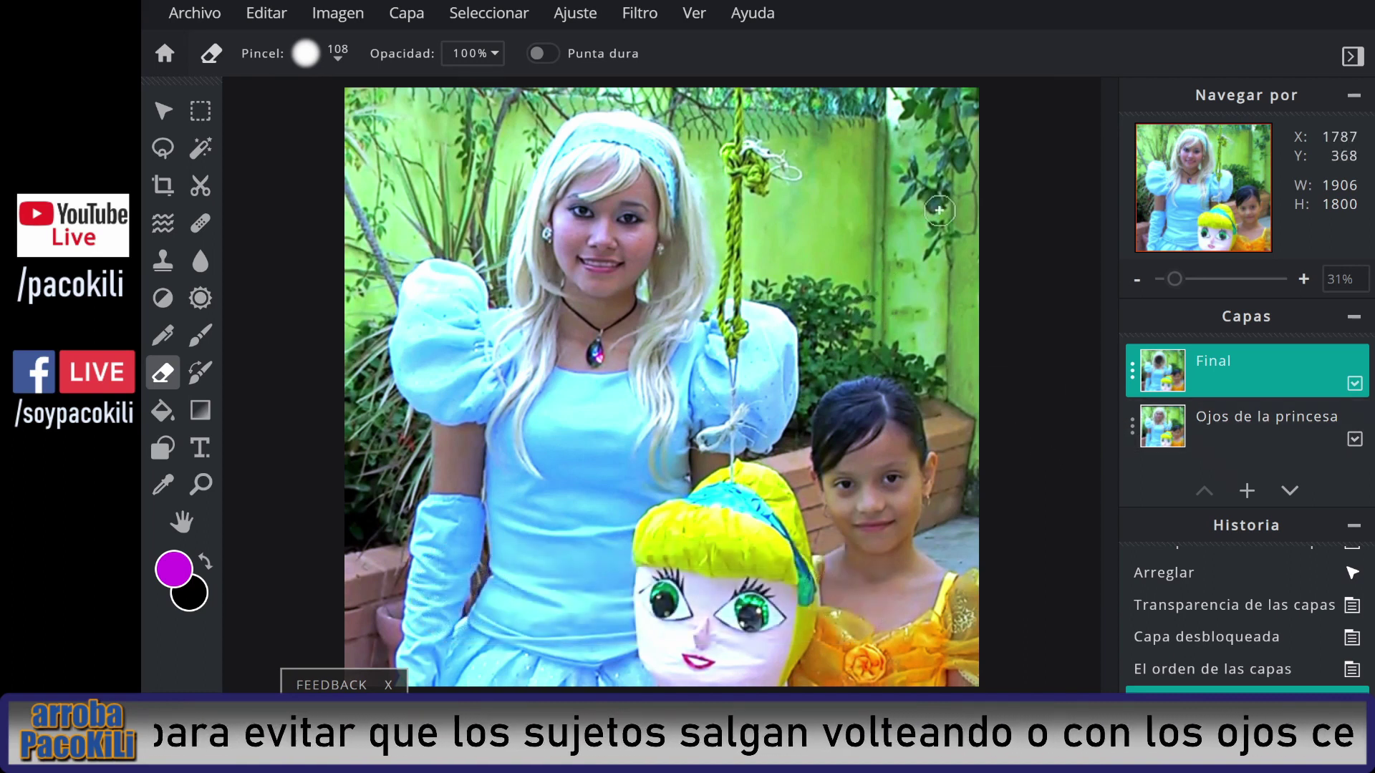
Open the Save Image dialog and name the file 'Princesas final'.
click(205, 15)
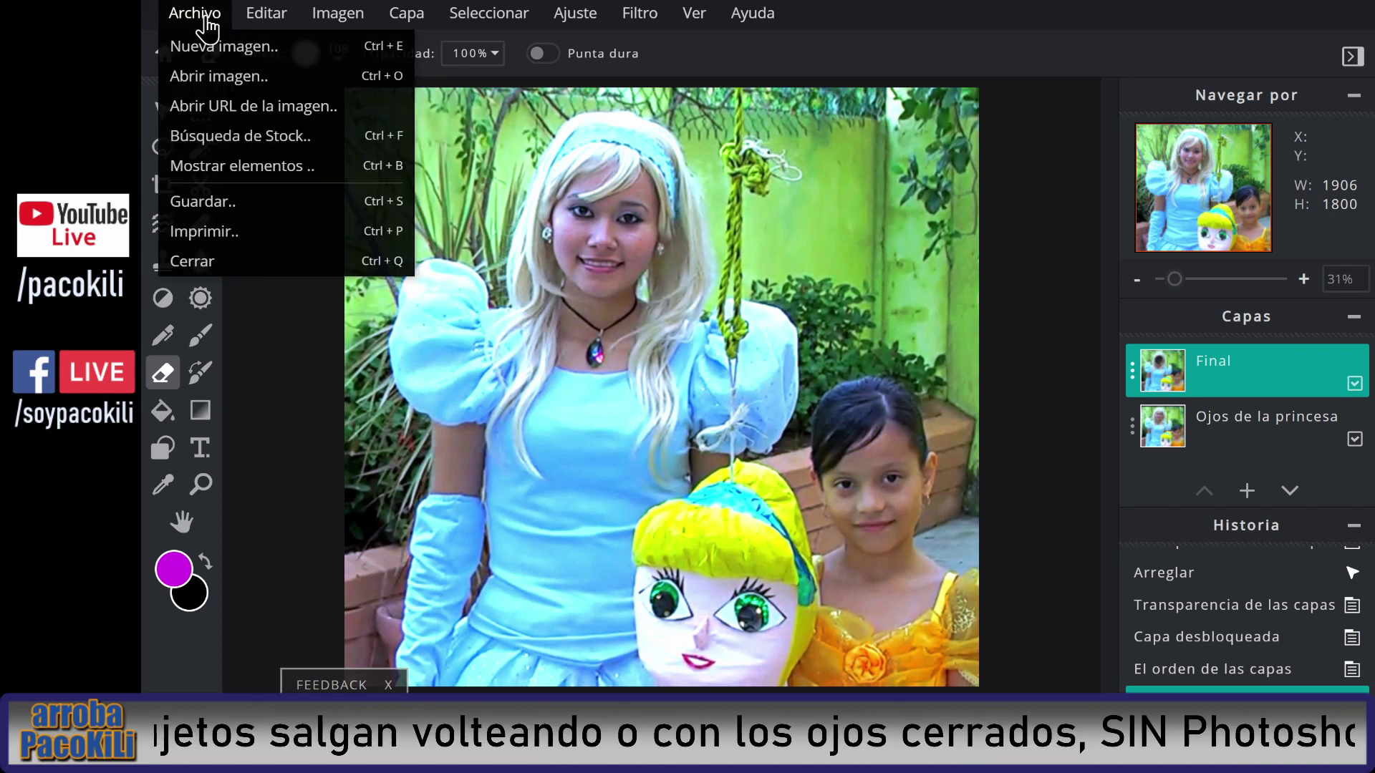
click(260, 218)
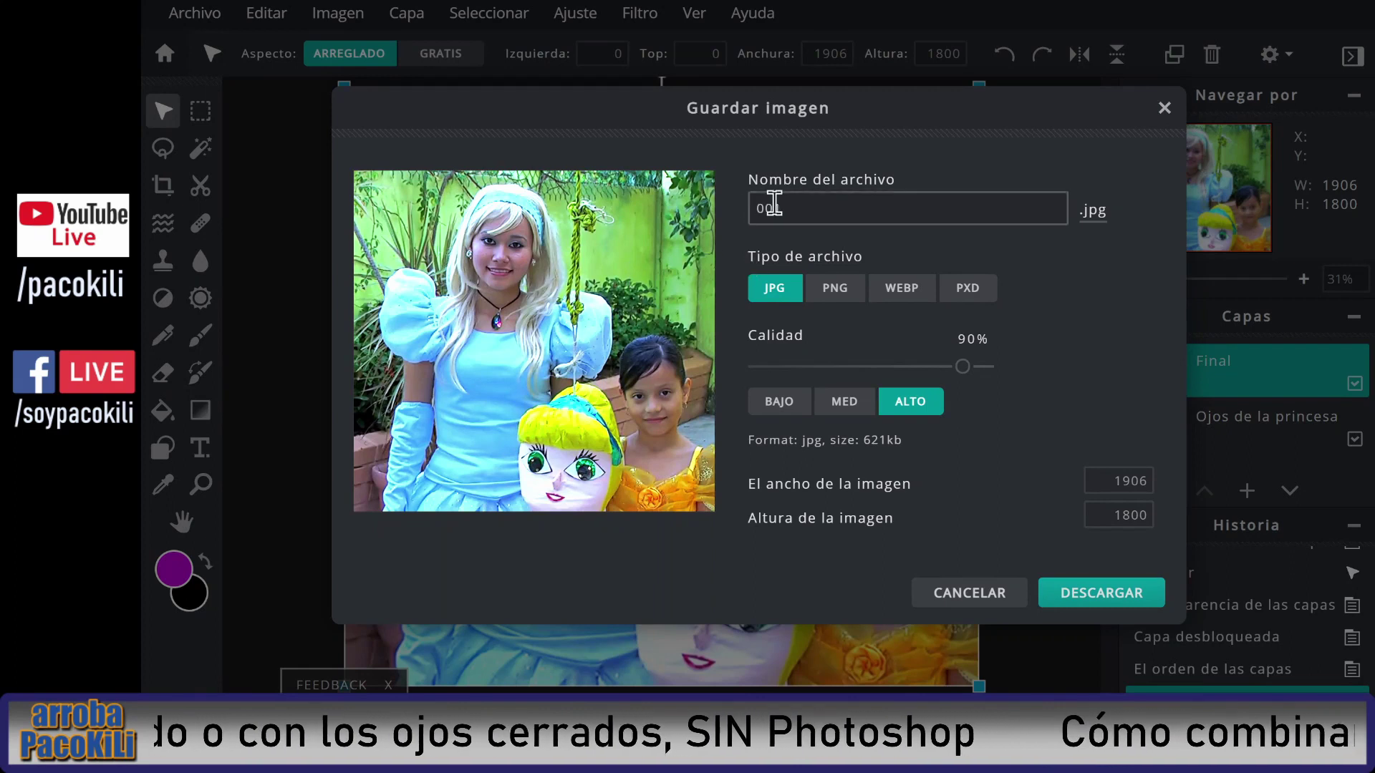
drag(772, 208, 741, 218)
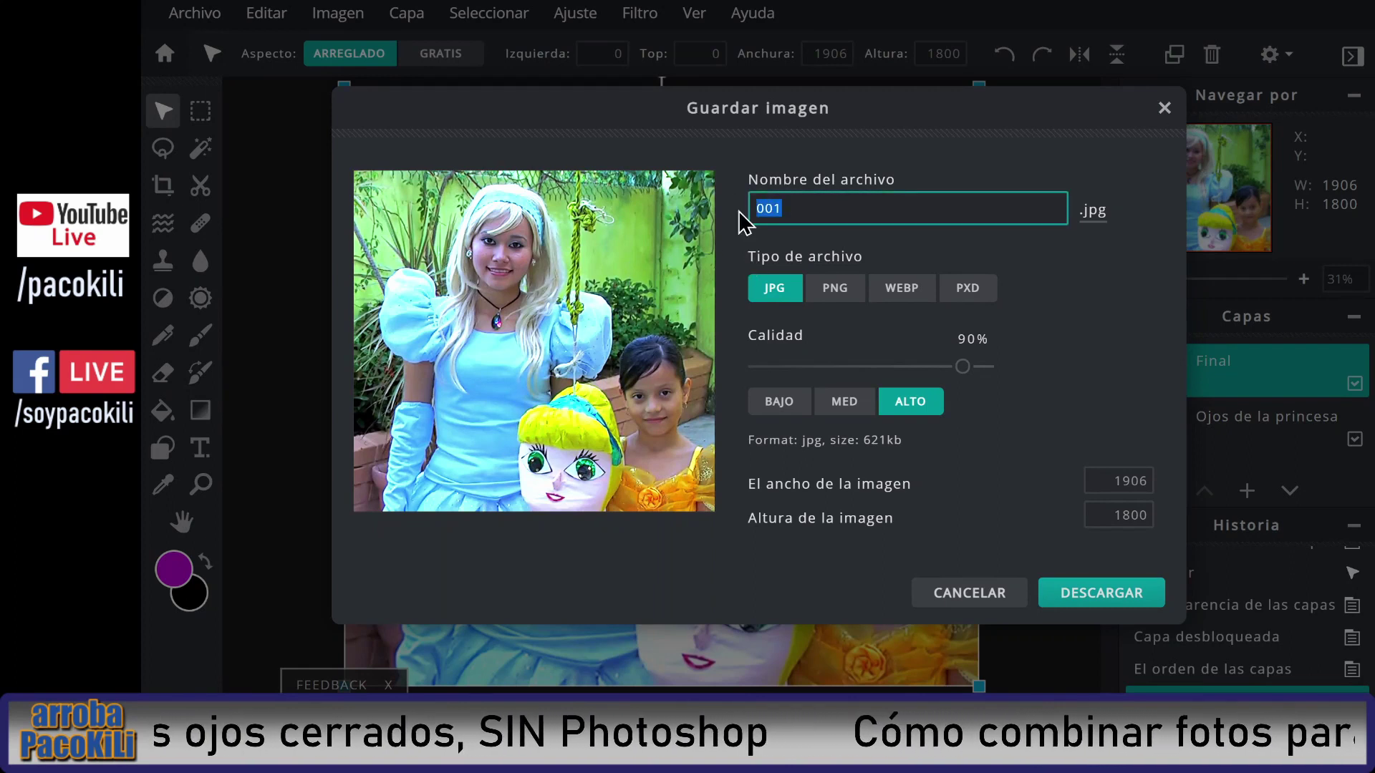
text(Princesas final)
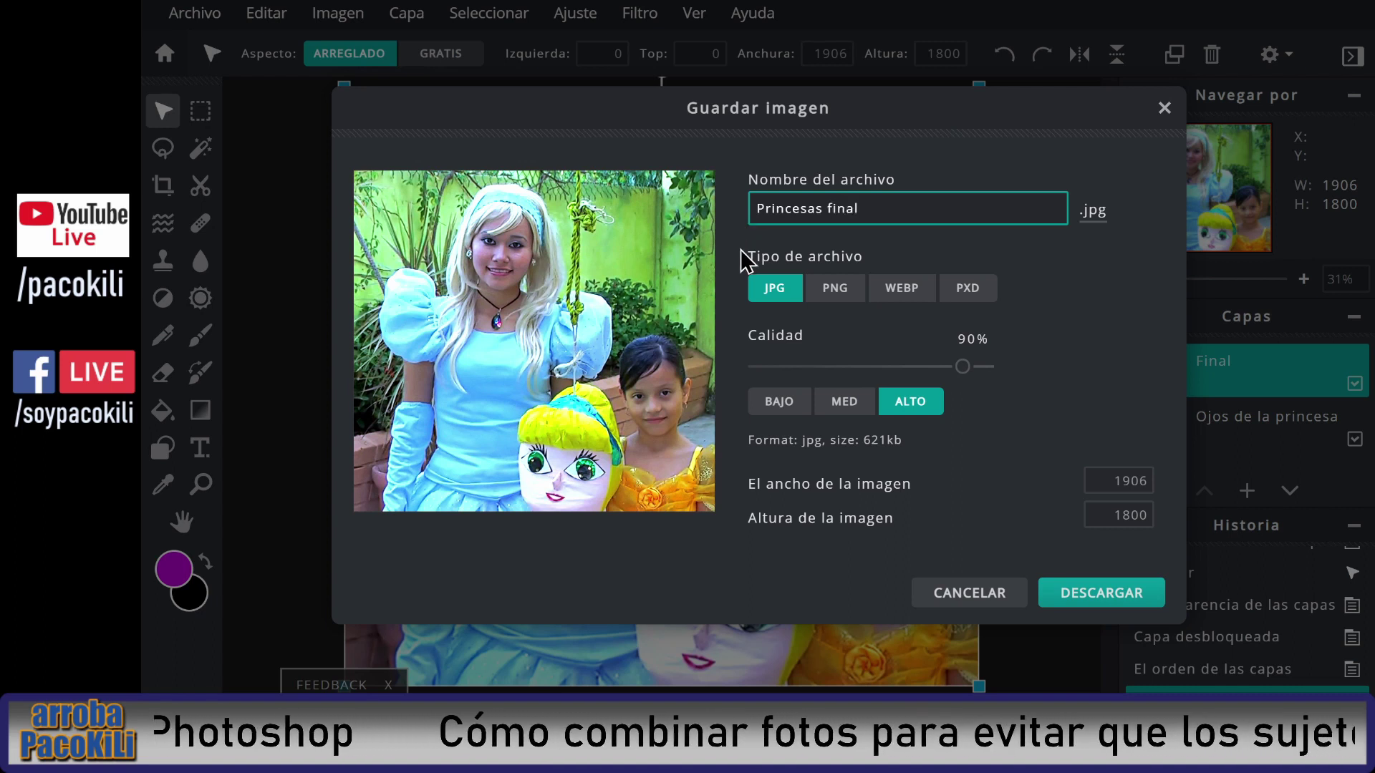
Try the PNG, WEBP and PXD formats, then settle on JPG at 90% quality.
click(835, 306)
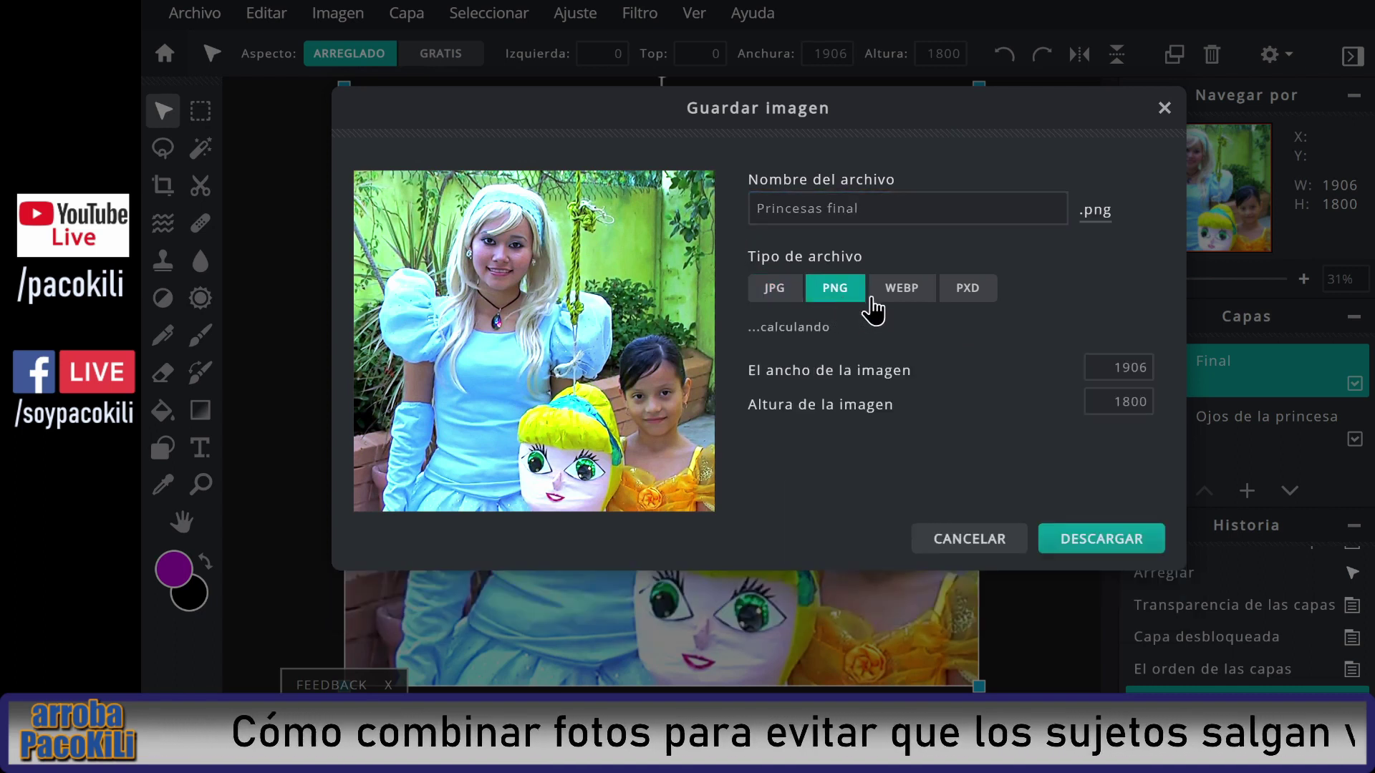
click(900, 301)
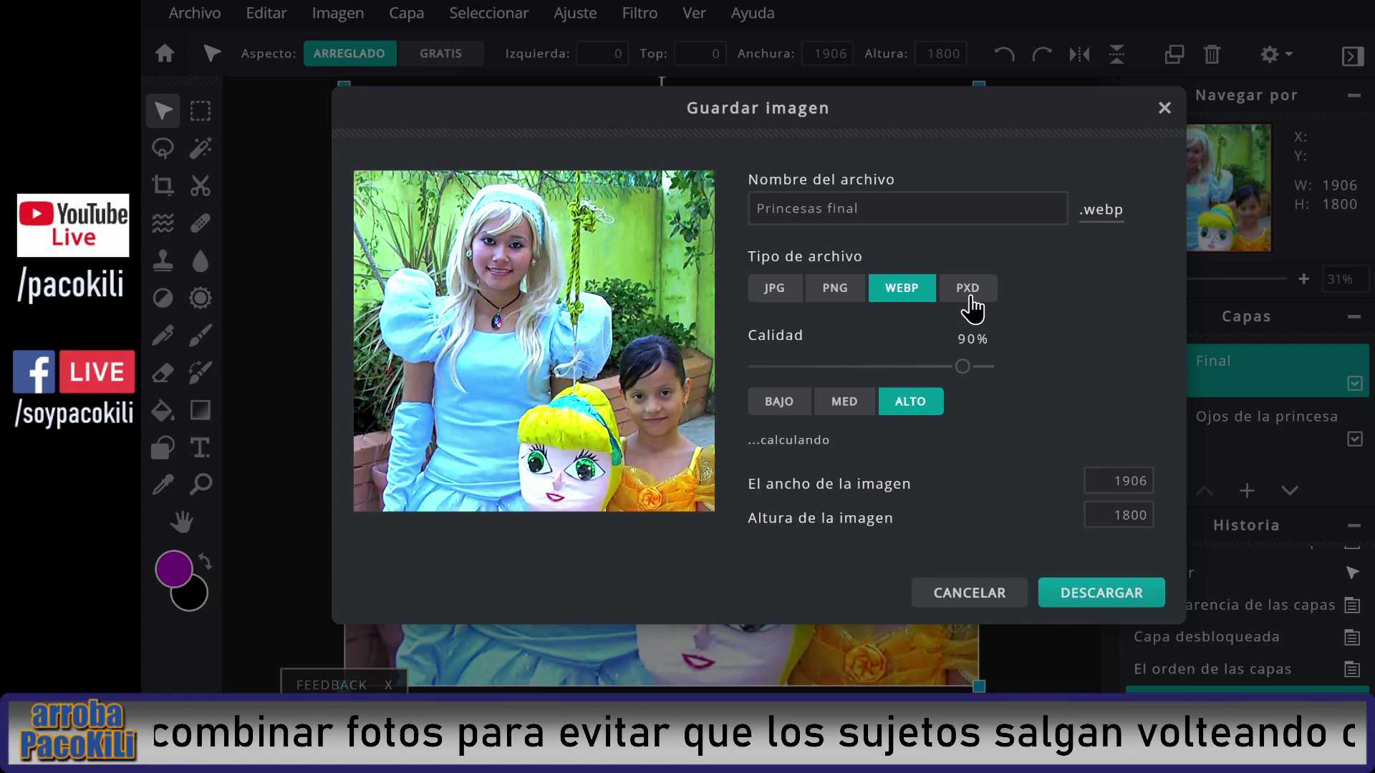
click(970, 298)
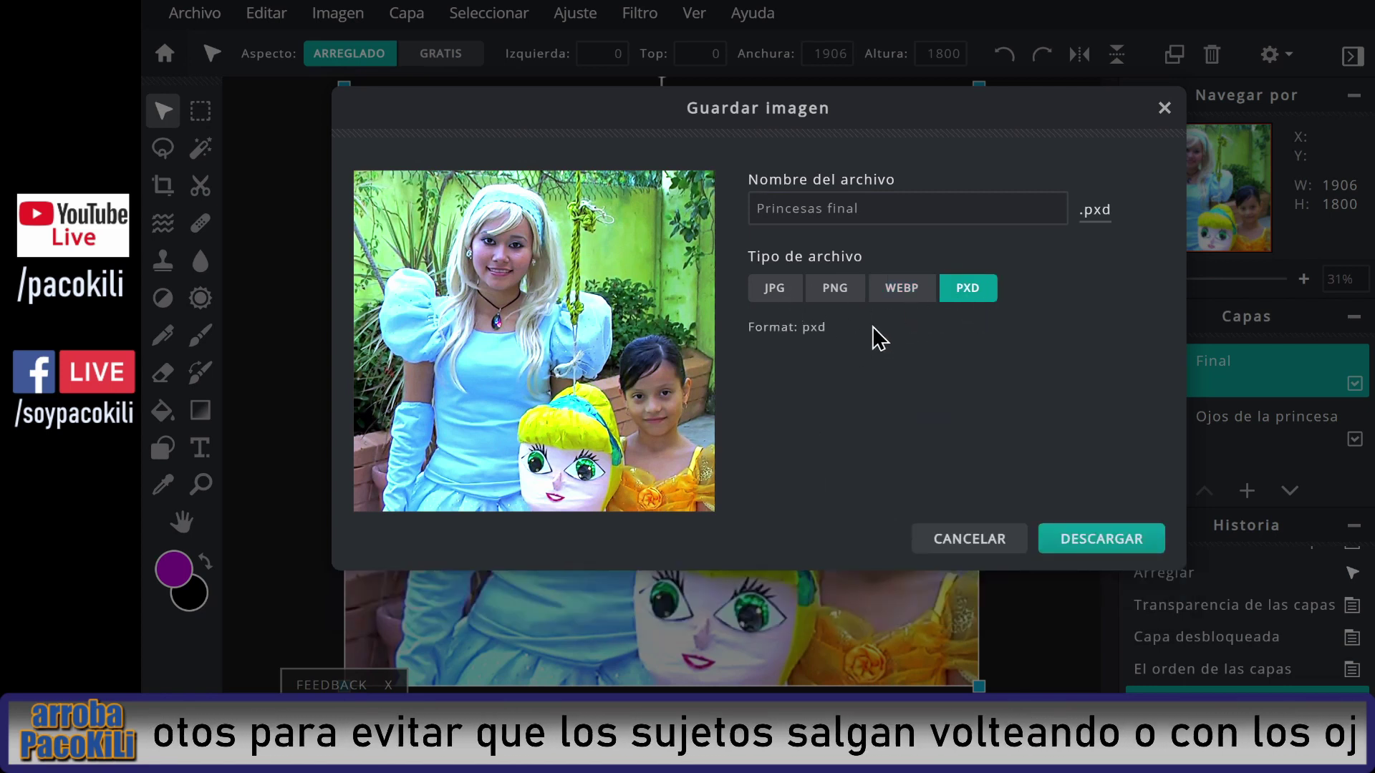
click(887, 299)
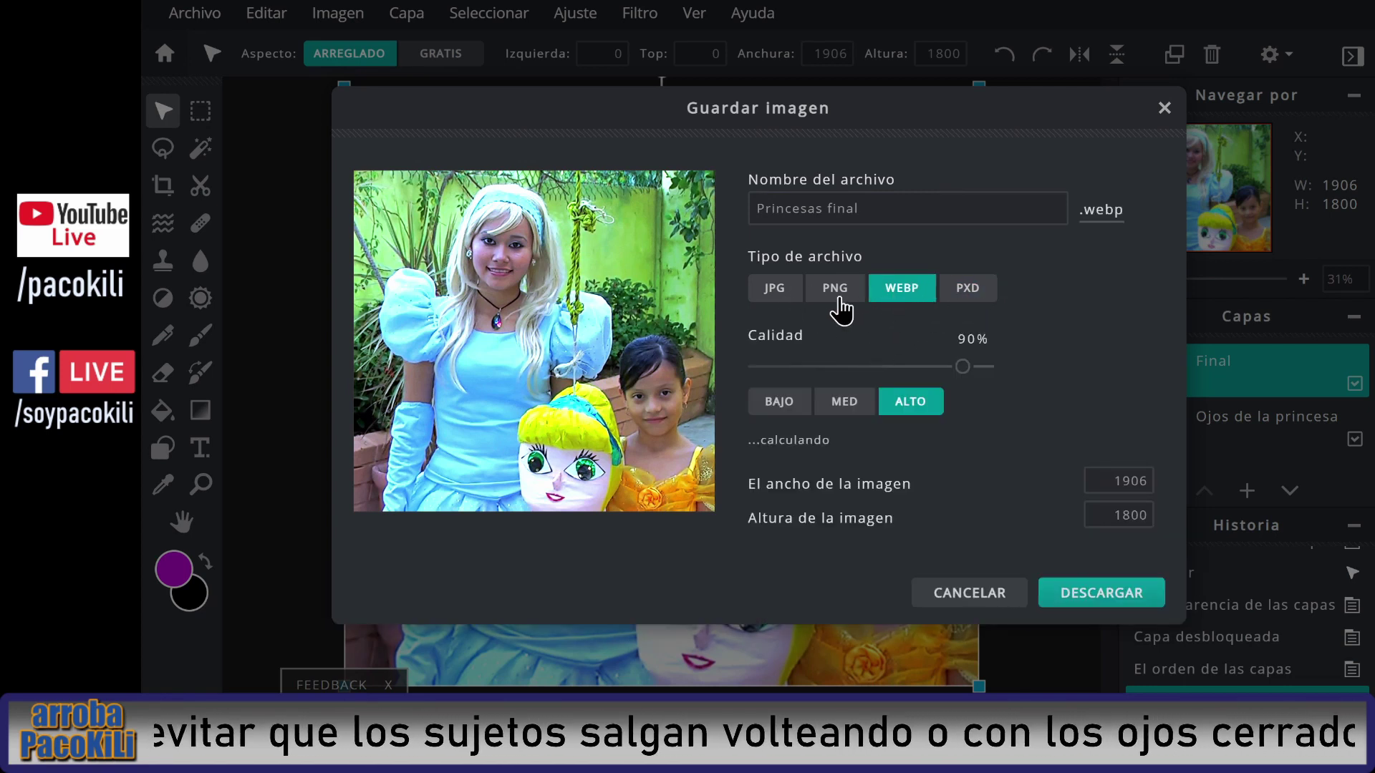
click(843, 301)
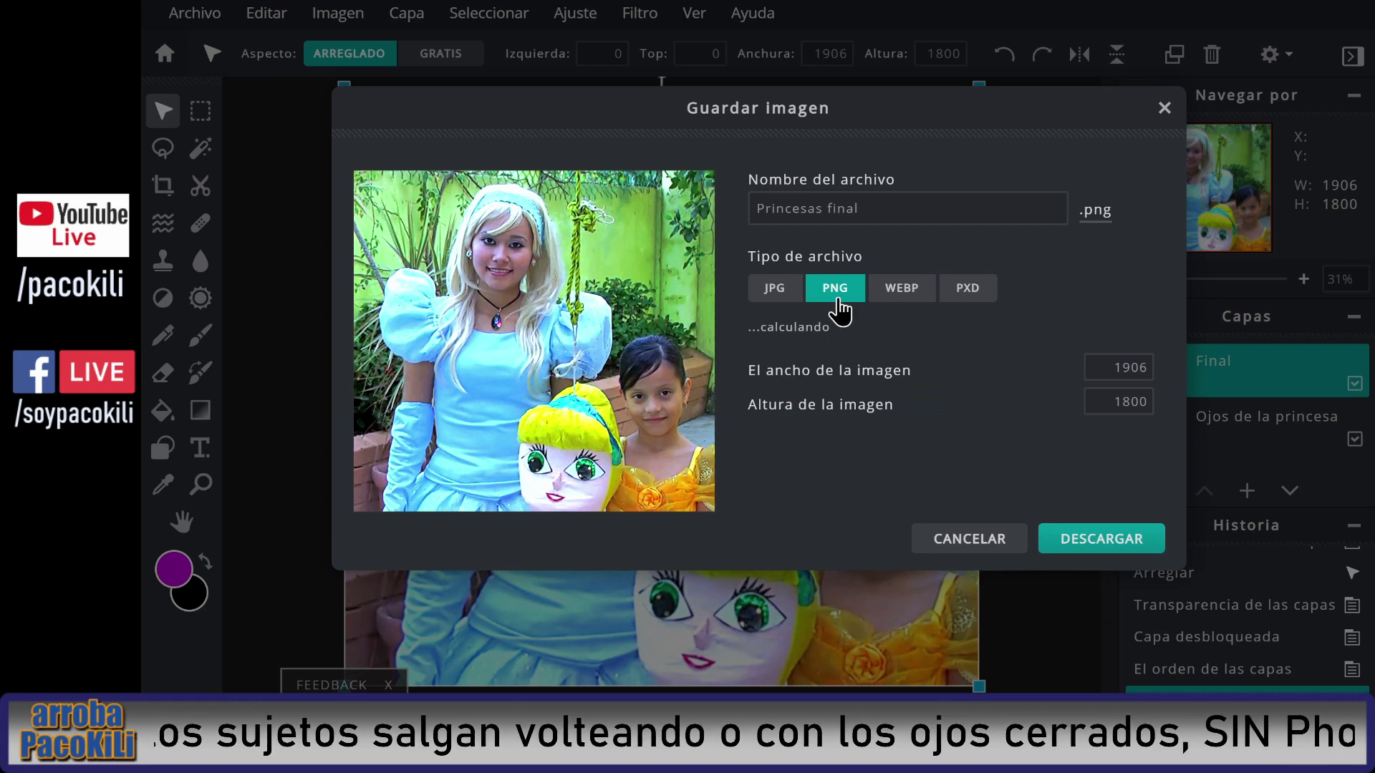
click(785, 309)
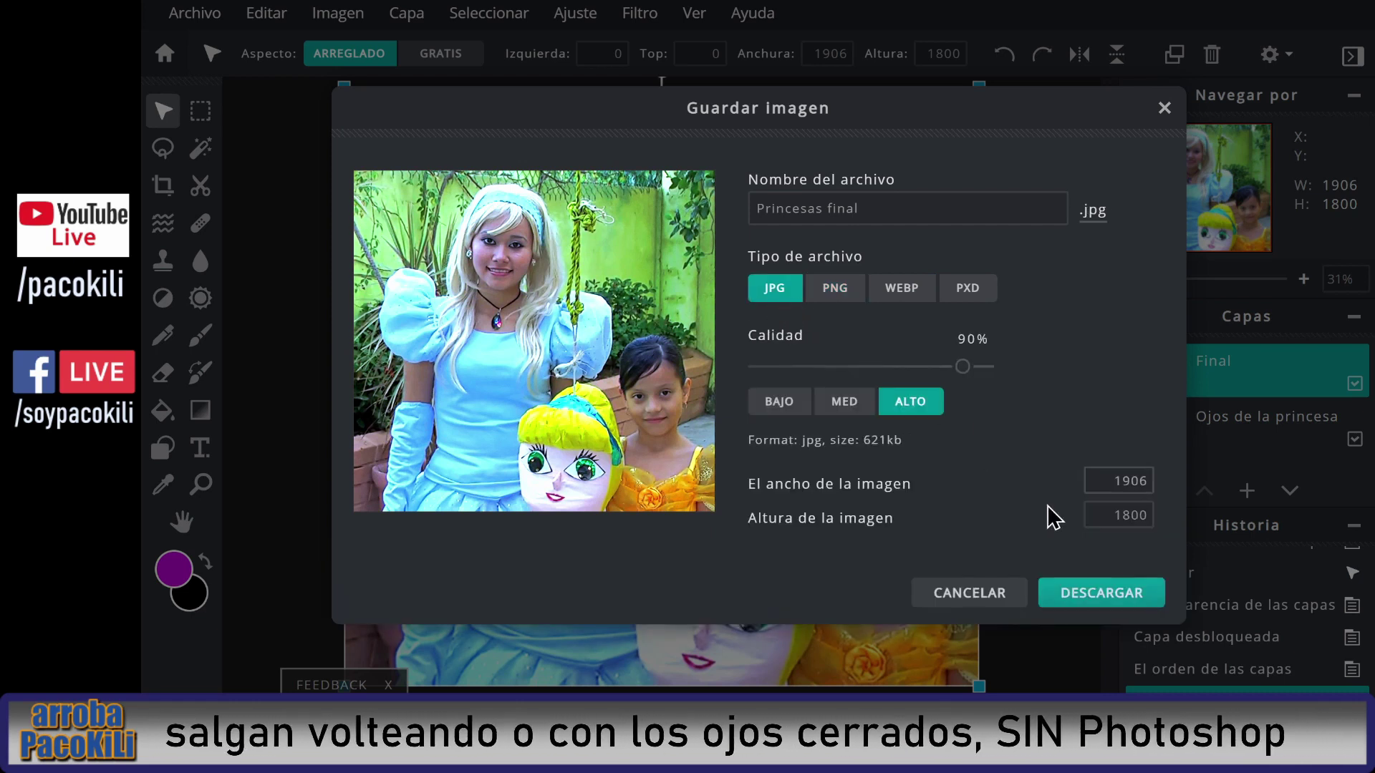